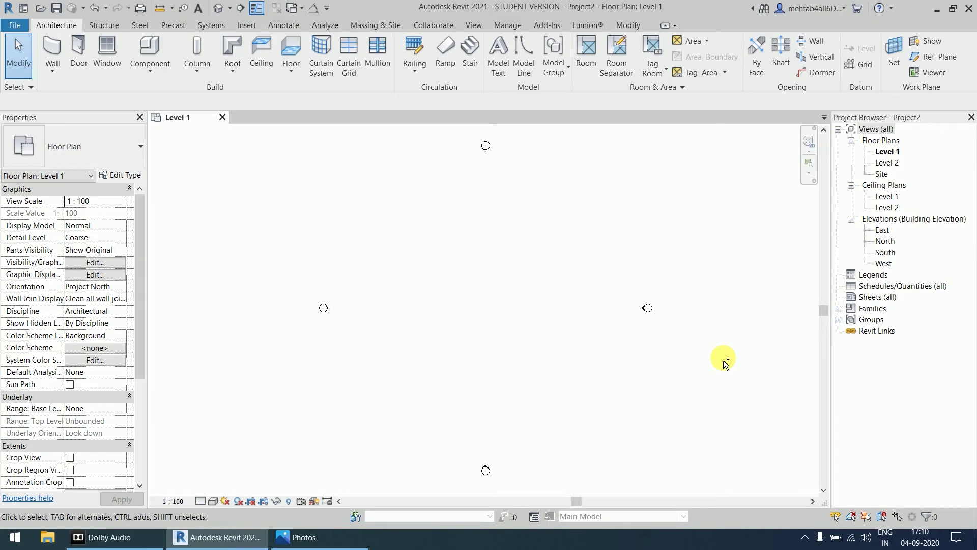
# Check the unit formats in the Project Units settings
pyautogui.press('u')
pyautogui.press('n')
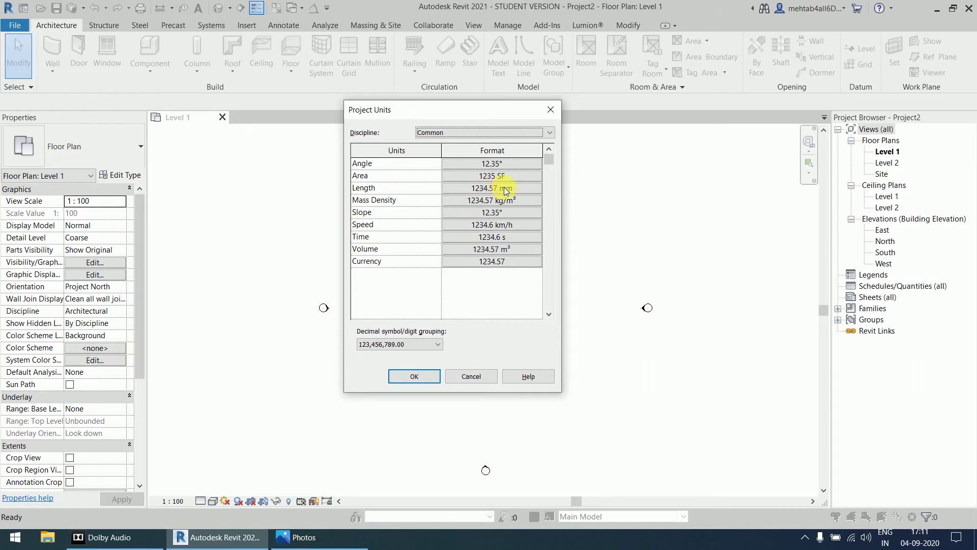
pyautogui.click(427, 376)
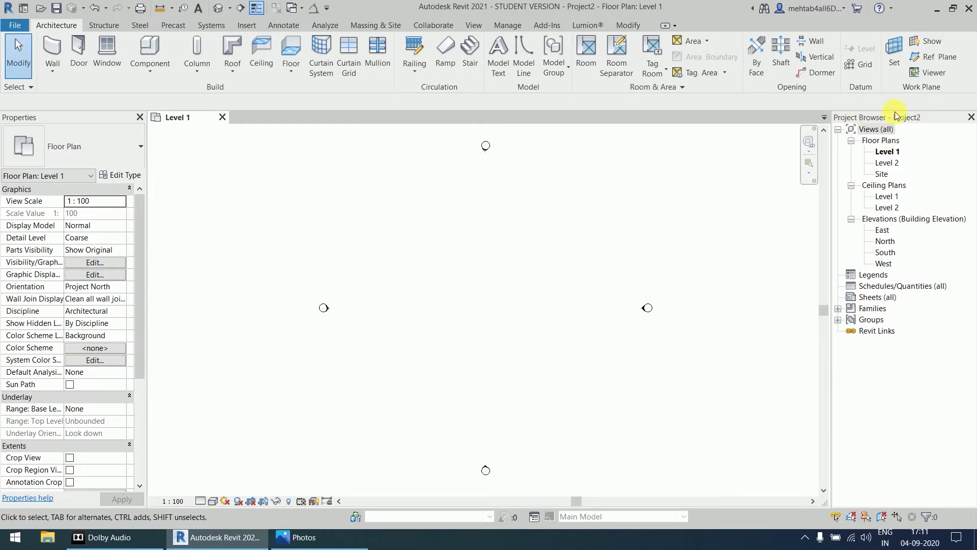
# Examine the four building elevation markers around the Level 1 floor plan and their matching elevation views
pyautogui.click(911, 223)
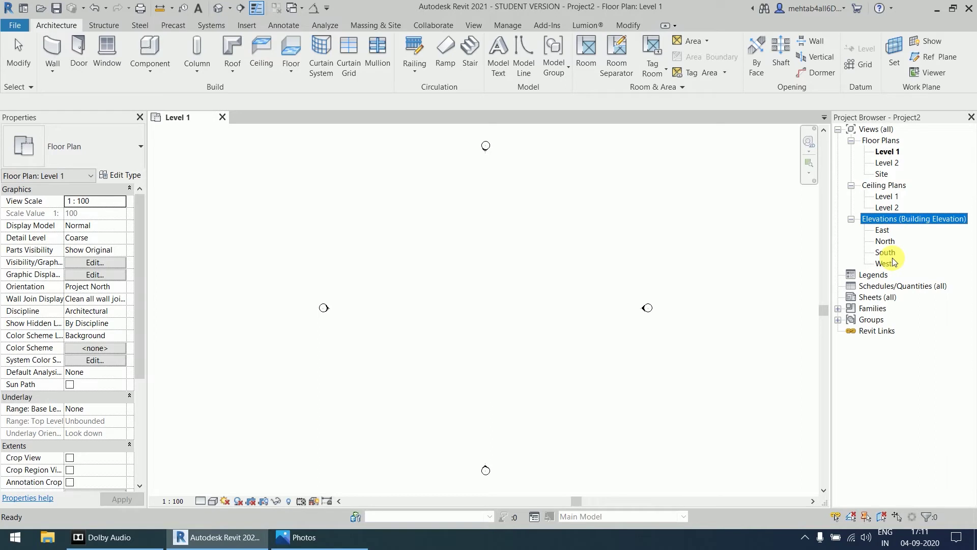
pyautogui.moveTo(685, 288); pyautogui.dragTo(605, 347)
pyautogui.click(669, 301)
pyautogui.moveTo(686, 285); pyautogui.dragTo(627, 339)
pyautogui.click(627, 339)
pyautogui.moveTo(402, 273); pyautogui.dragTo(273, 357)
pyautogui.click(296, 355)
pyautogui.moveTo(521, 136); pyautogui.dragTo(454, 190)
pyautogui.click(499, 356)
pyautogui.moveTo(530, 427)
pyautogui.mouseDown()
pyautogui.moveTo(459, 496)
pyautogui.moveTo(453, 471)
pyautogui.mouseUp()
pyautogui.click(468, 471)
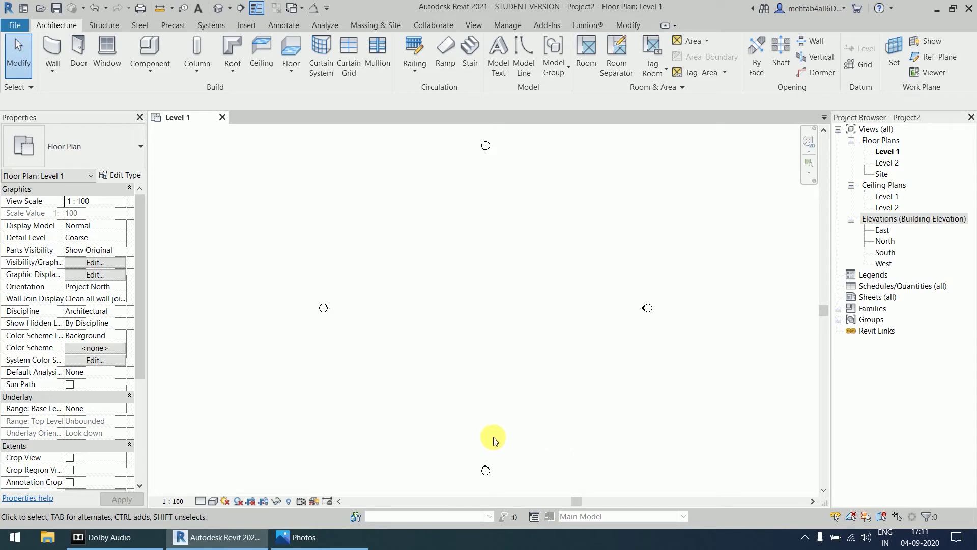
pyautogui.moveTo(535, 452); pyautogui.dragTo(452, 489)
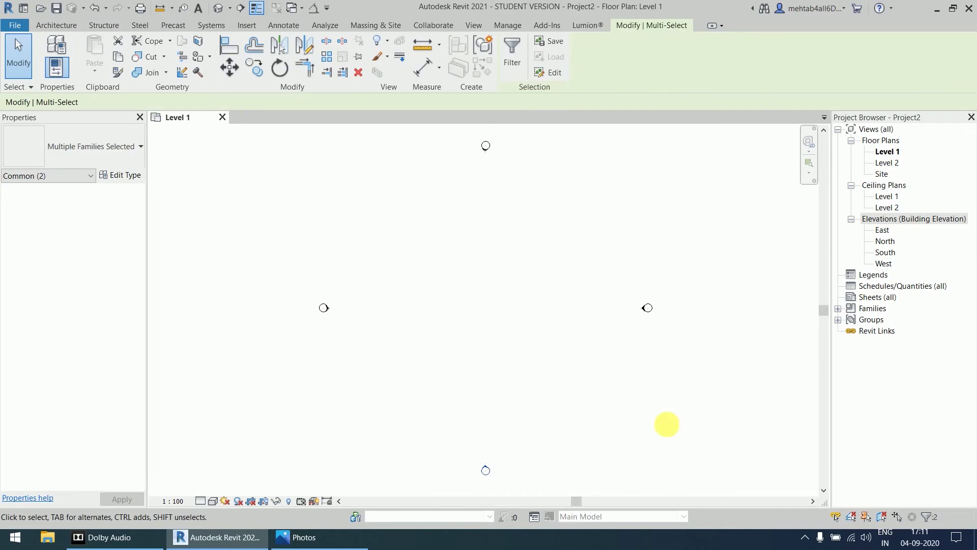
pyautogui.click(748, 375)
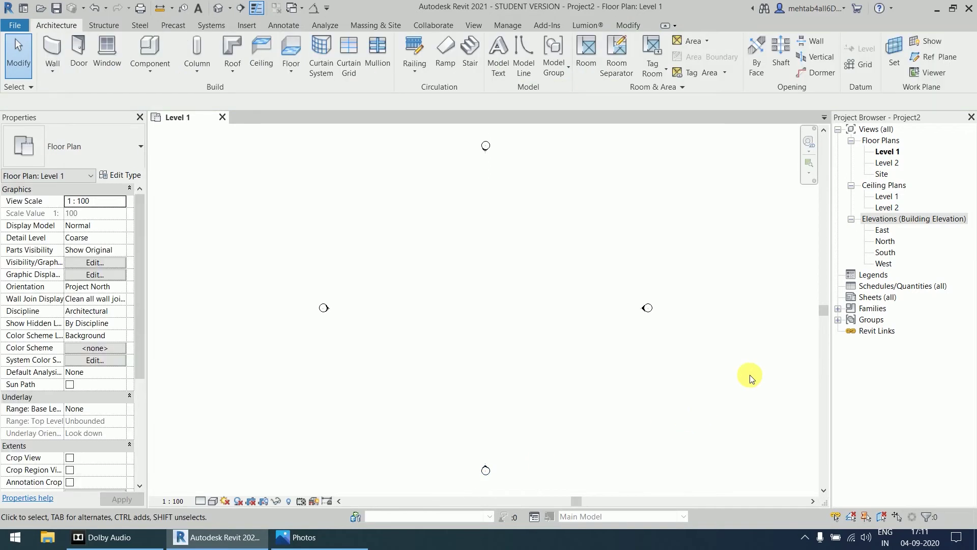
# Open the South elevation view so that the existing levels are shown
pyautogui.doubleClick(886, 252)
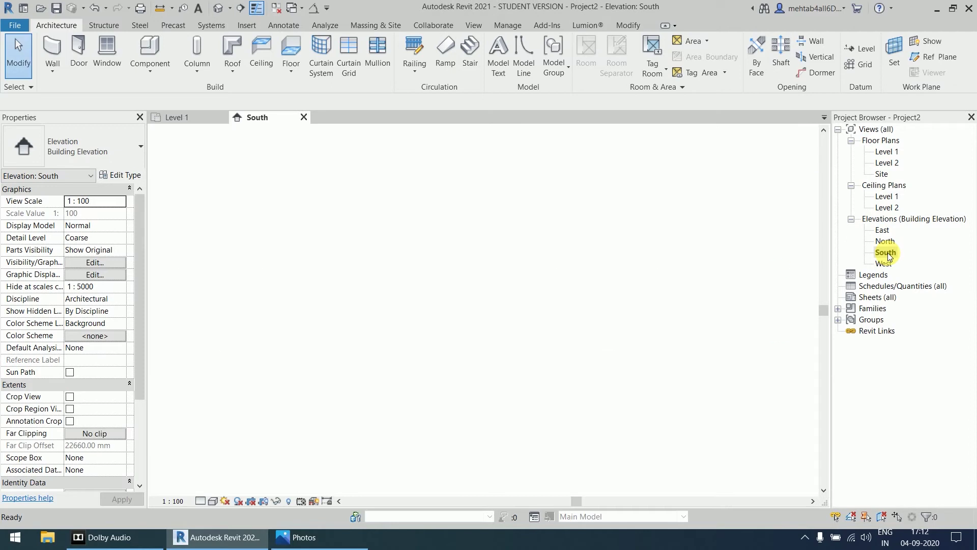
pyautogui.scroll(-2, 621, 325)
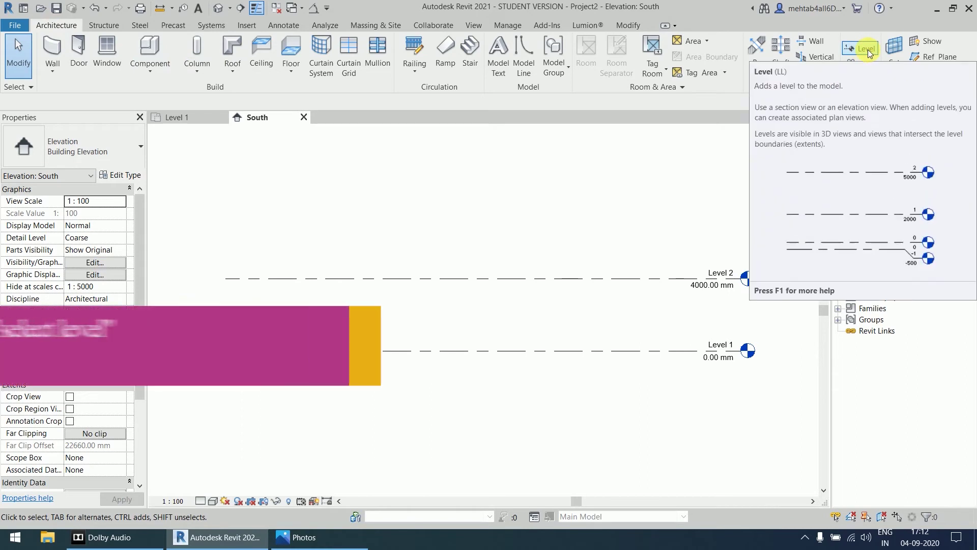
pyautogui.click(868, 51)
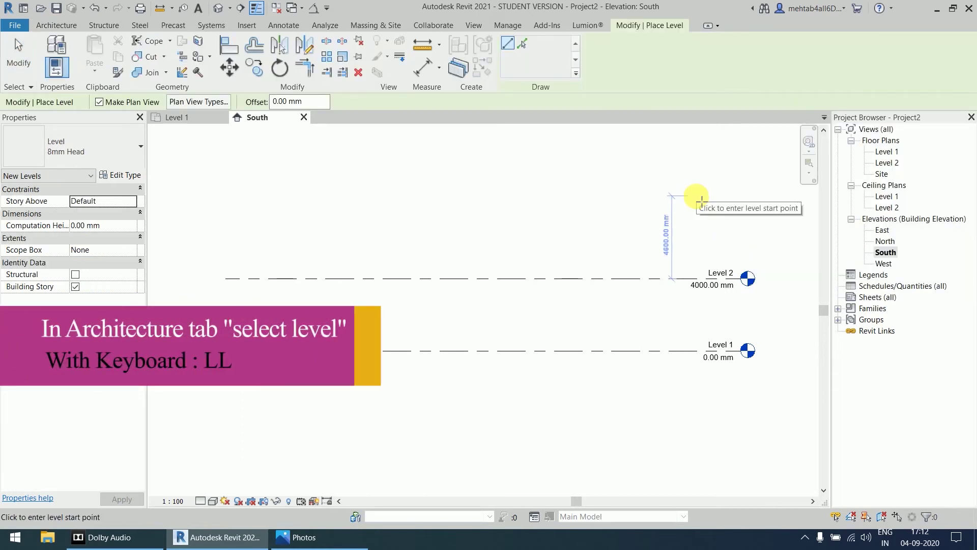
pyautogui.press('Escape')
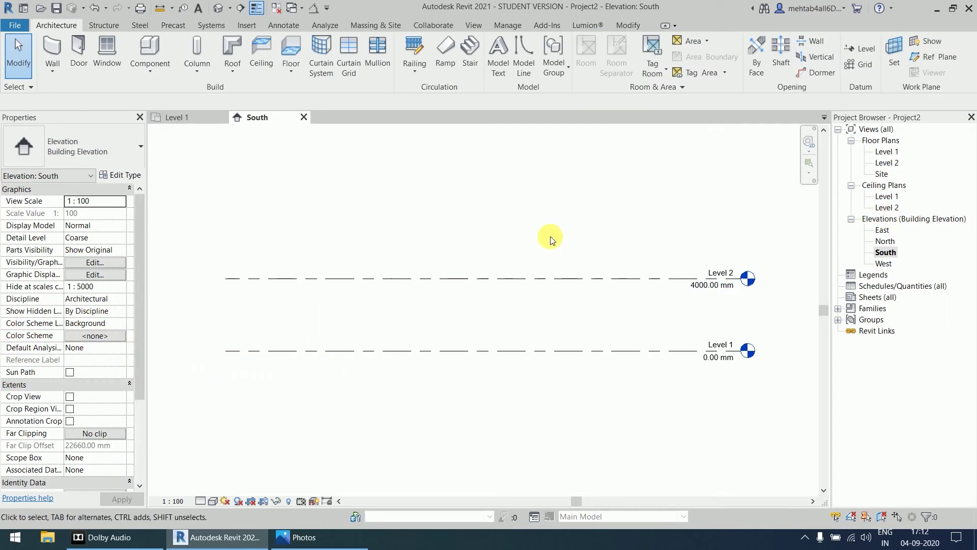
# Draw a new level 3500 mm above Level 2, aligned with both ends of the existing levels, and finish the Level command
pyautogui.press('l')
pyautogui.press('l')
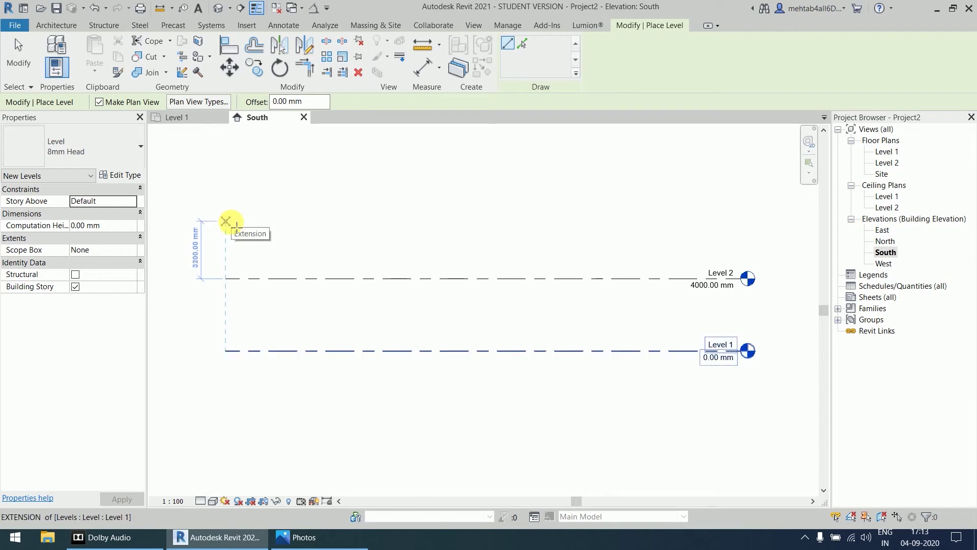
pyautogui.click(227, 216)
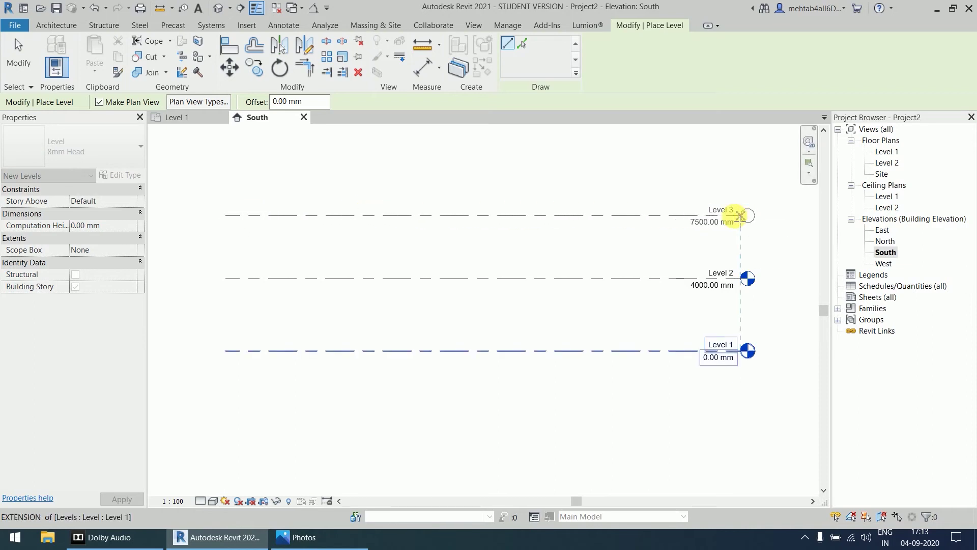
pyautogui.click(750, 220)
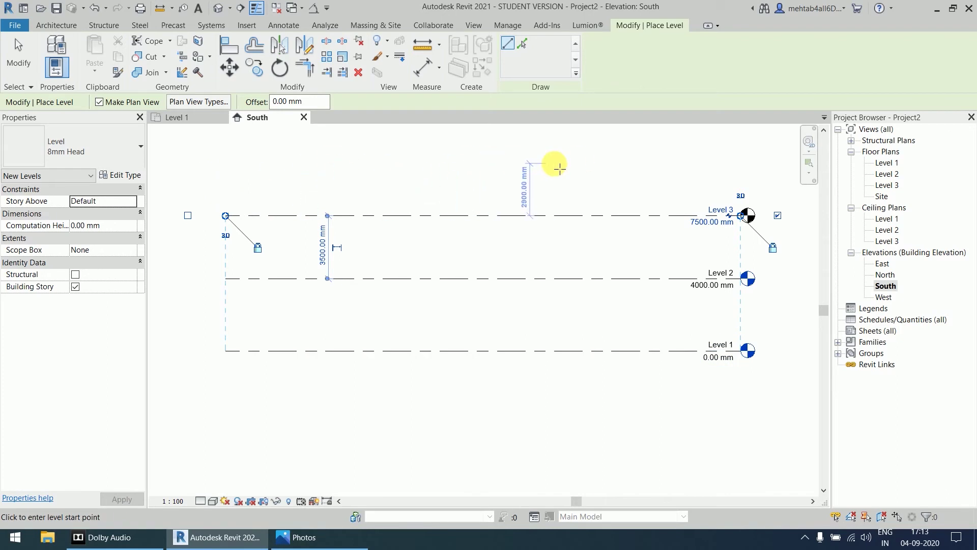
pyautogui.rightClick(529, 157)
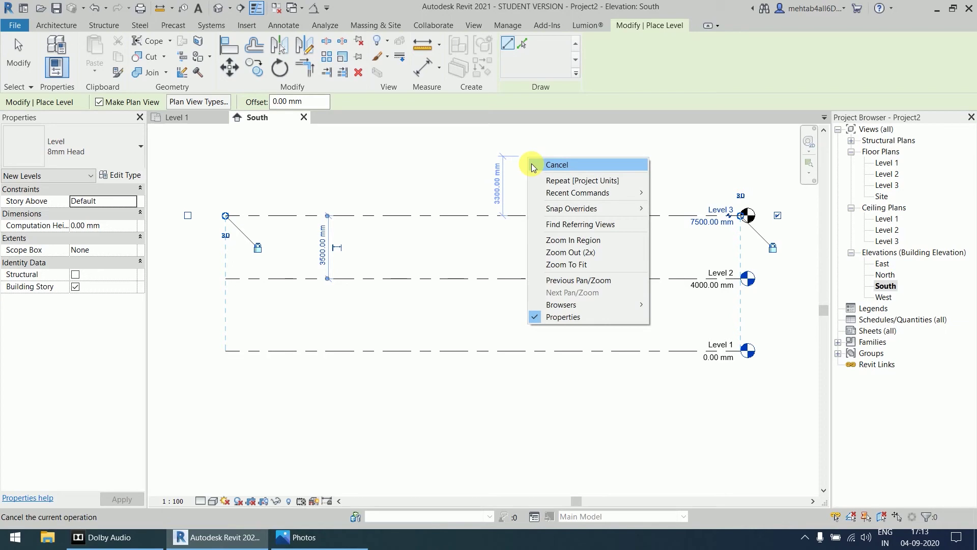
pyautogui.click(533, 162)
pyautogui.rightClick(534, 157)
pyautogui.click(538, 159)
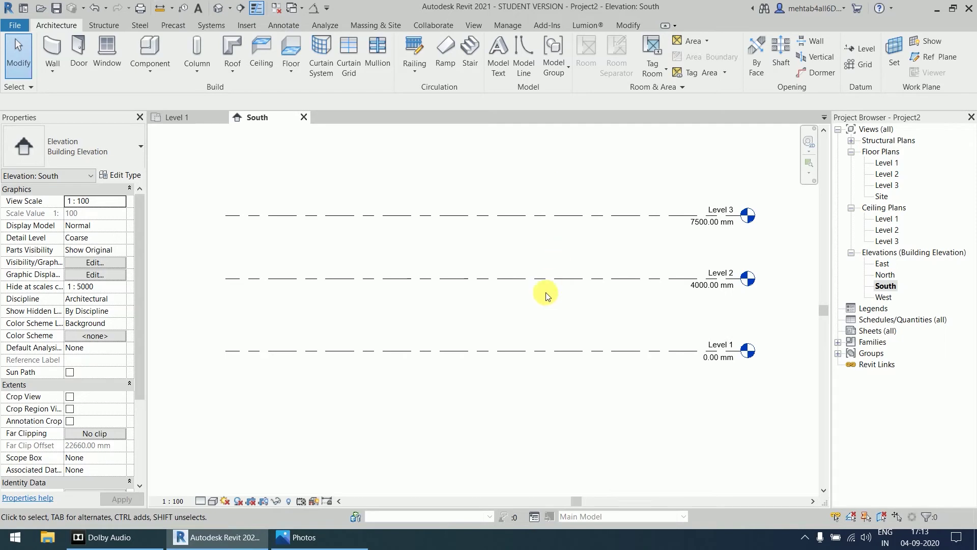
# Review the elevations of the three levels, and look up the required level names and heights in level.png in Photos
pyautogui.click(603, 352)
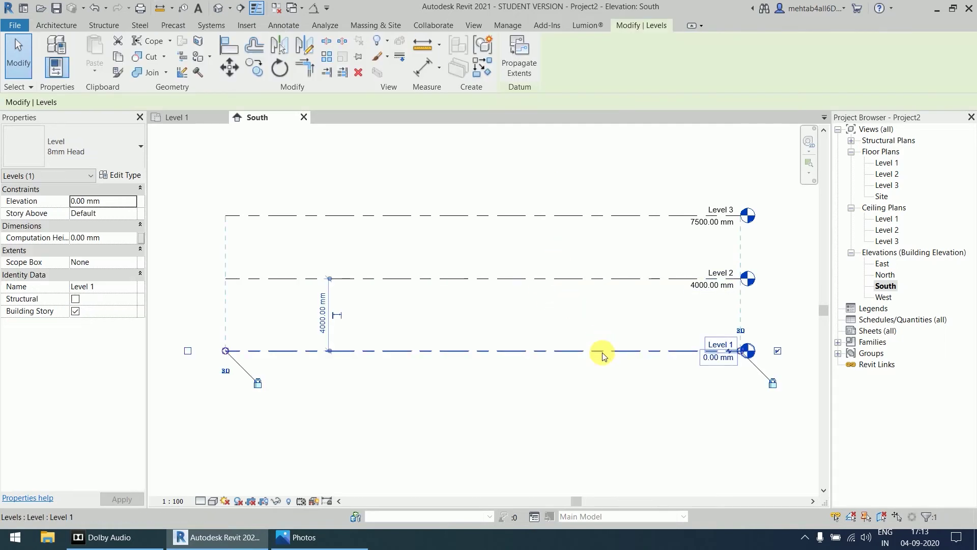
pyautogui.click(594, 280)
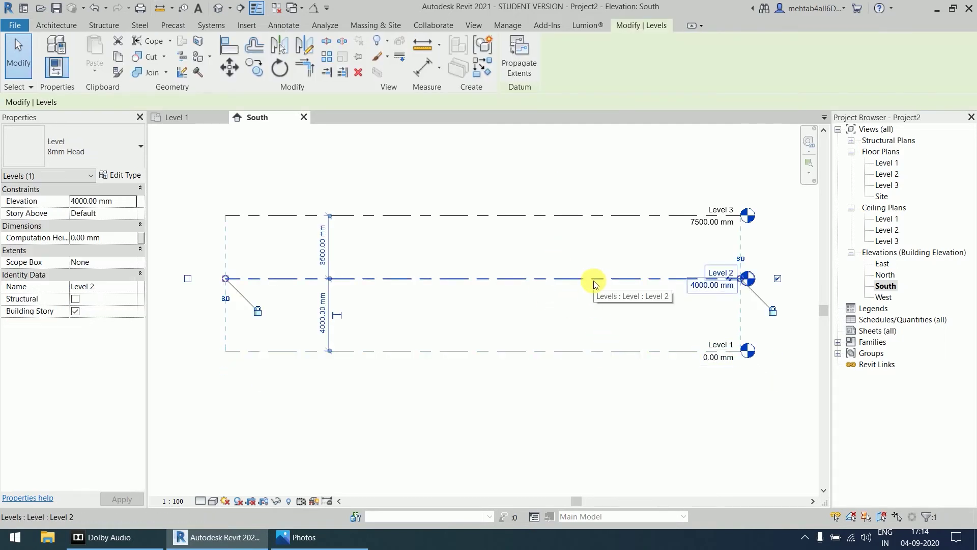
pyautogui.click(573, 215)
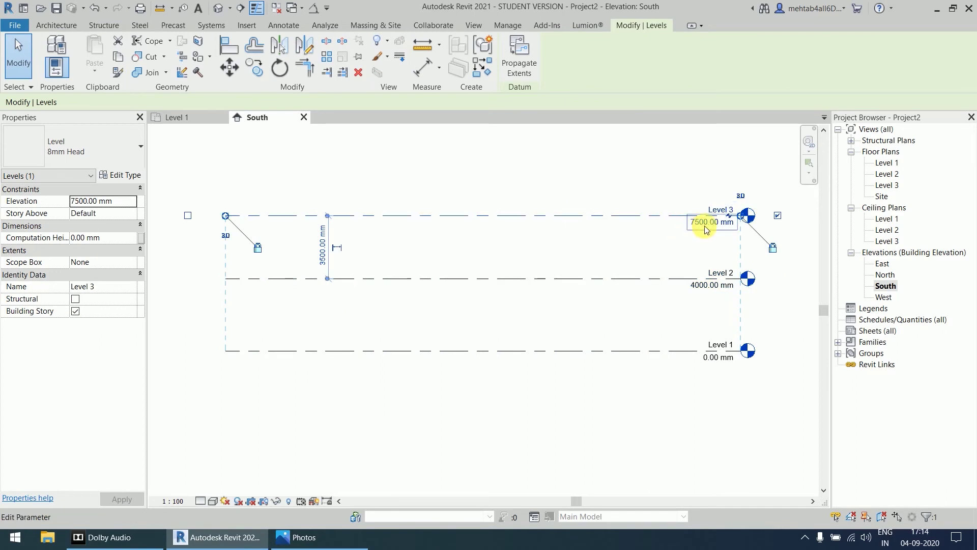
pyautogui.click(590, 174)
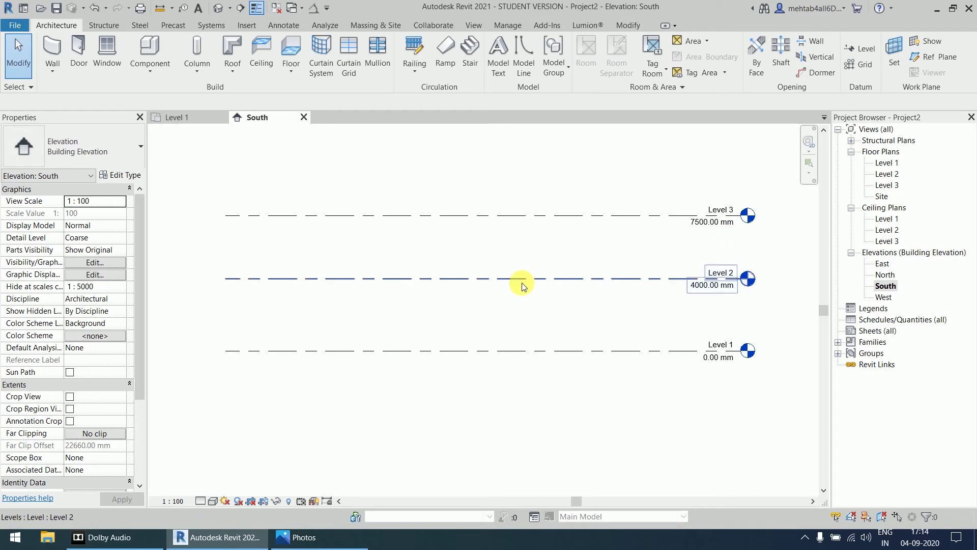
pyautogui.click(313, 538)
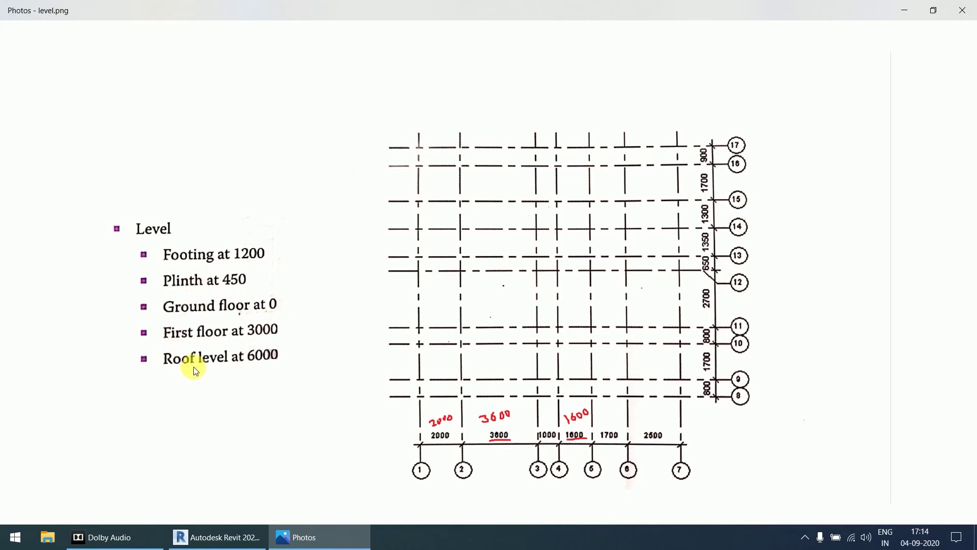
pyautogui.click(359, 539)
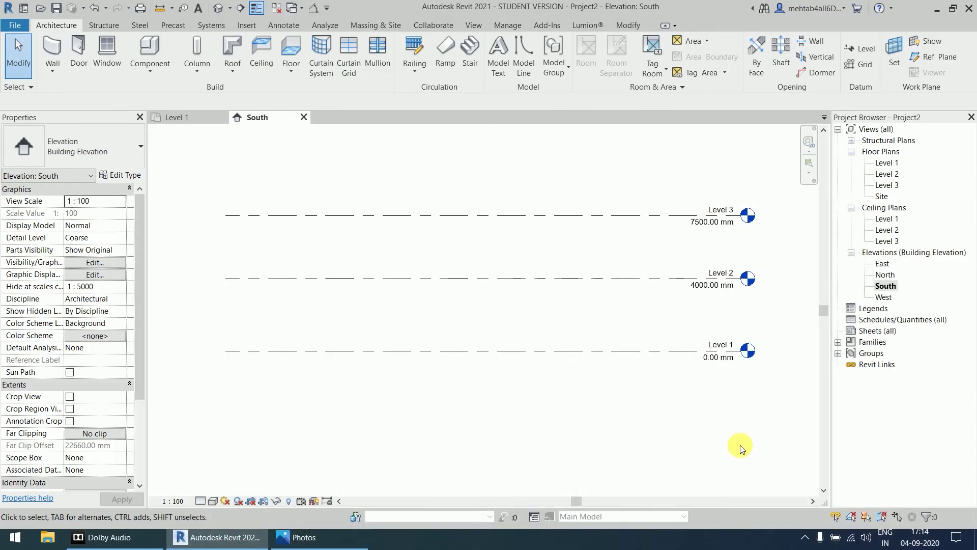
# Rename Level 1 as "Ground floor" in the South elevation
pyautogui.moveTo(748, 379); pyautogui.dragTo(699, 377, button='middle')
pyautogui.scroll(5, 689, 360)
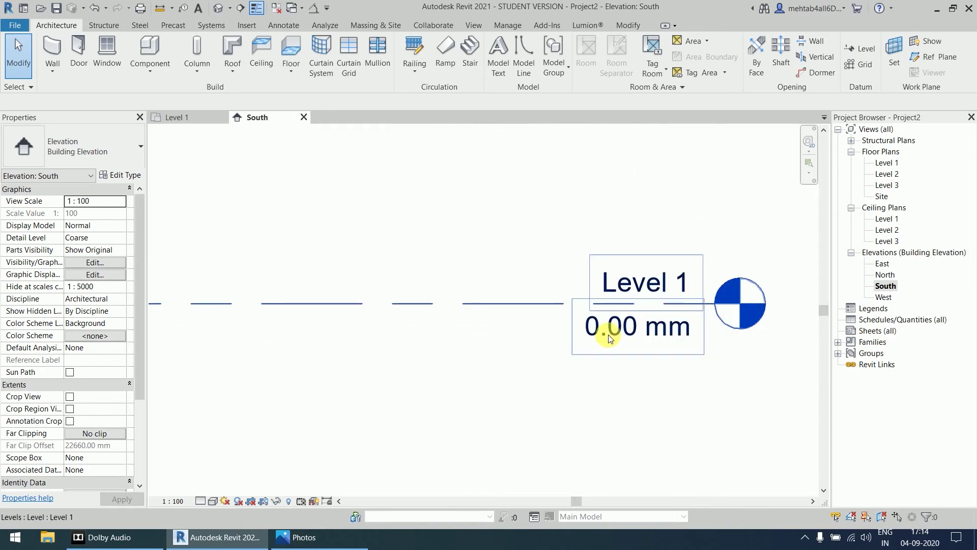
pyautogui.click(664, 282)
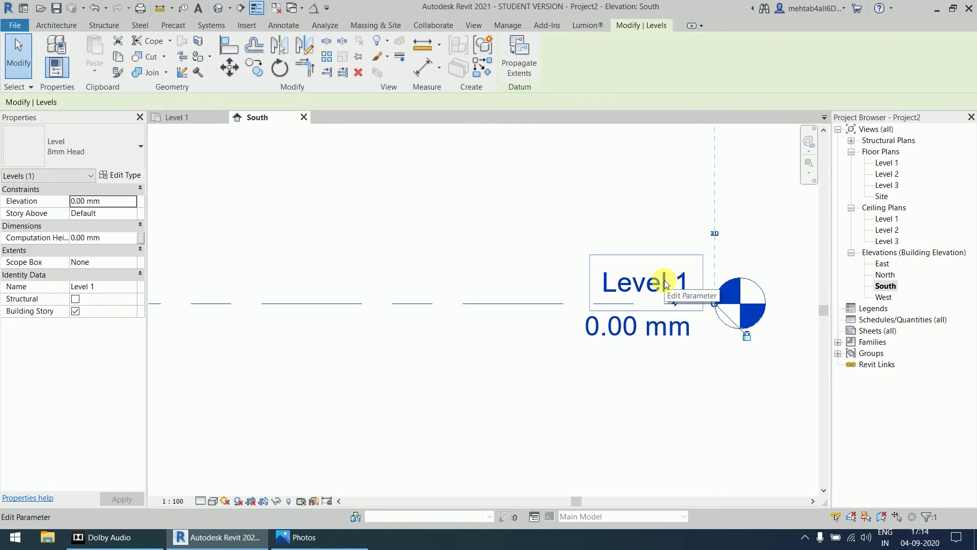
pyautogui.click(666, 283)
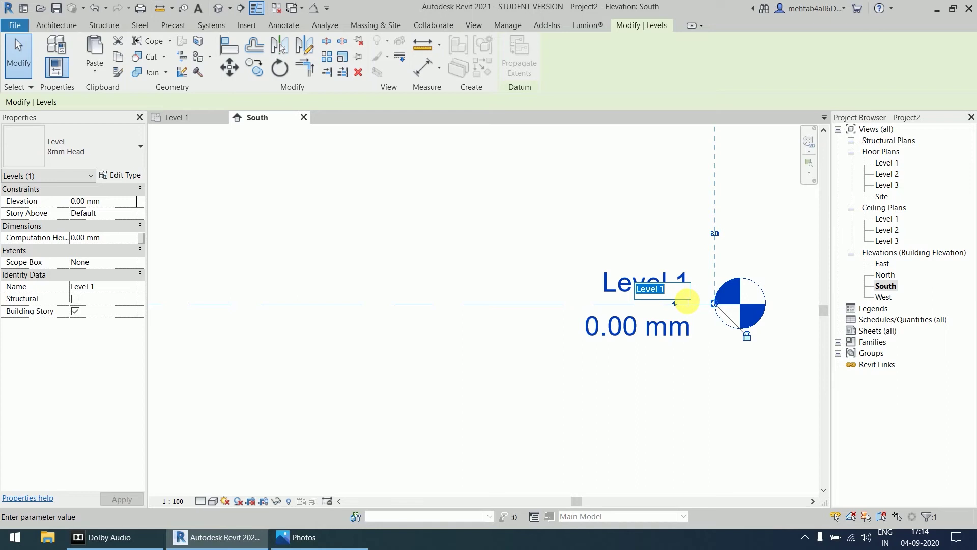
pyautogui.write('Ground floo')
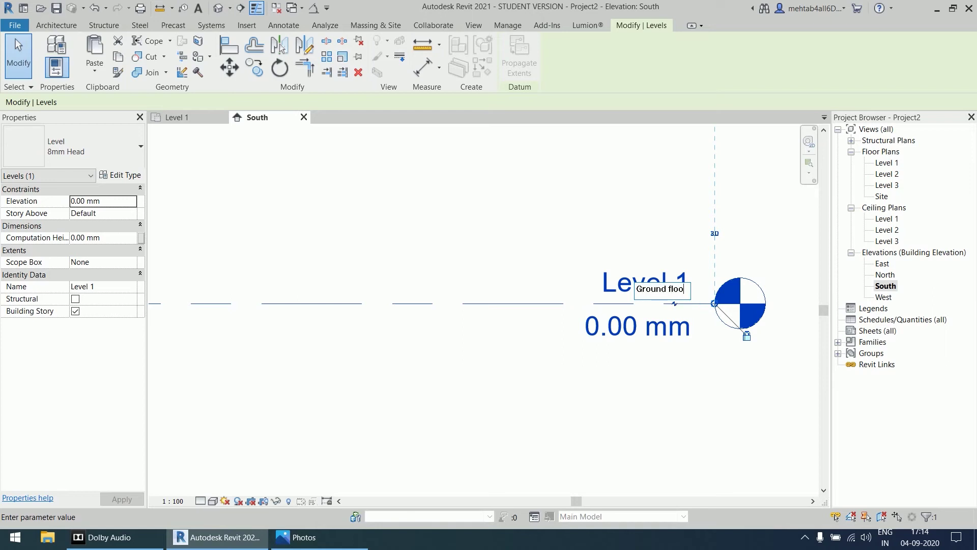
pyautogui.write('r')
pyautogui.press('Return')
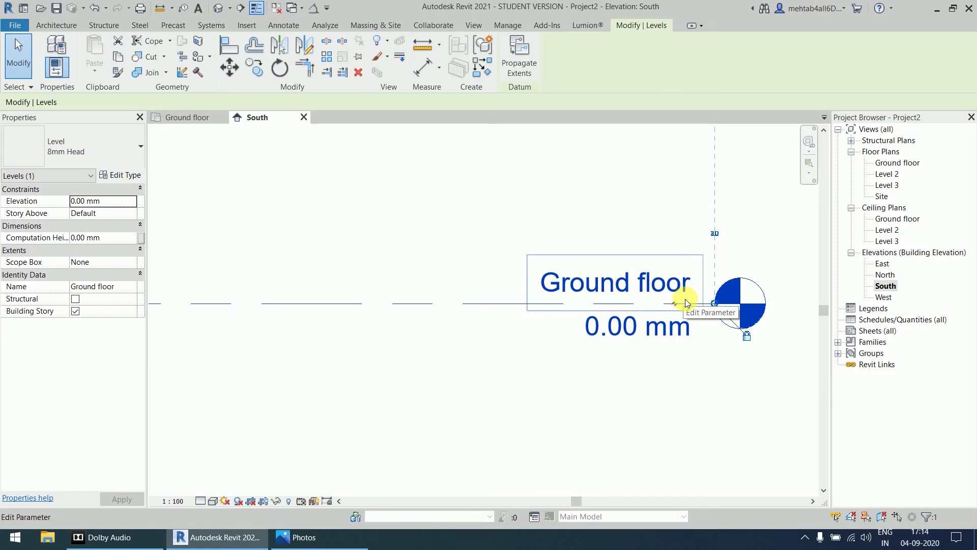
pyautogui.click(688, 390)
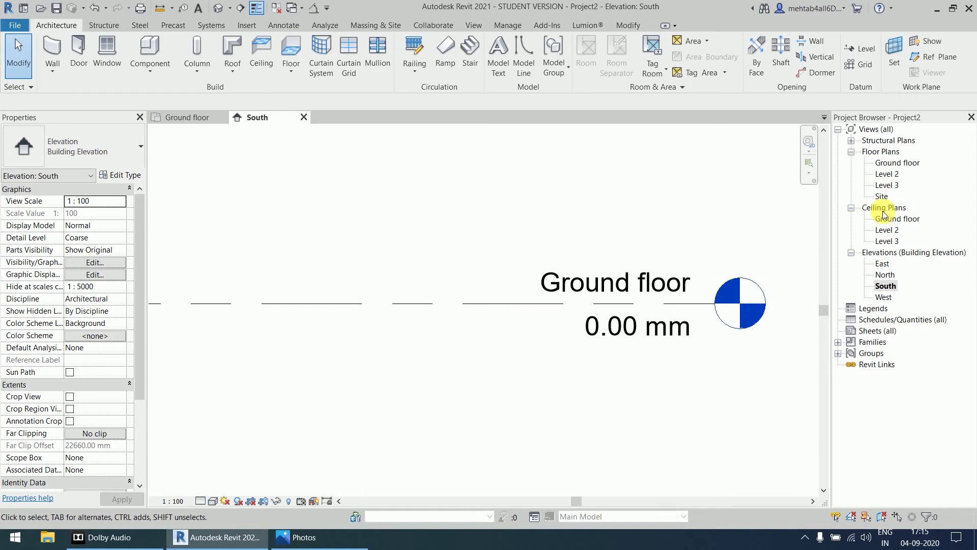
# Collapse the Ceiling Plans group in the Project Browser and select the Ground floor plan
pyautogui.click(852, 208)
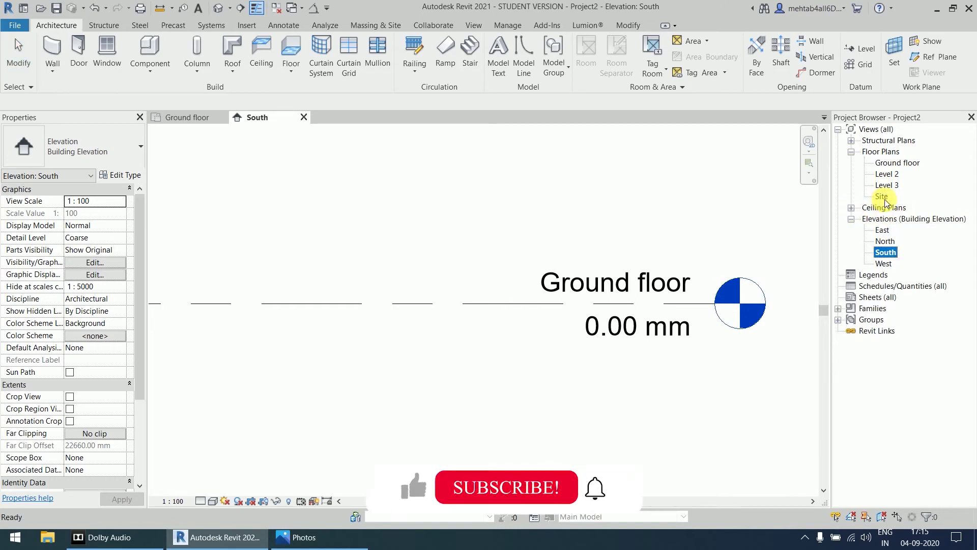
pyautogui.click(902, 162)
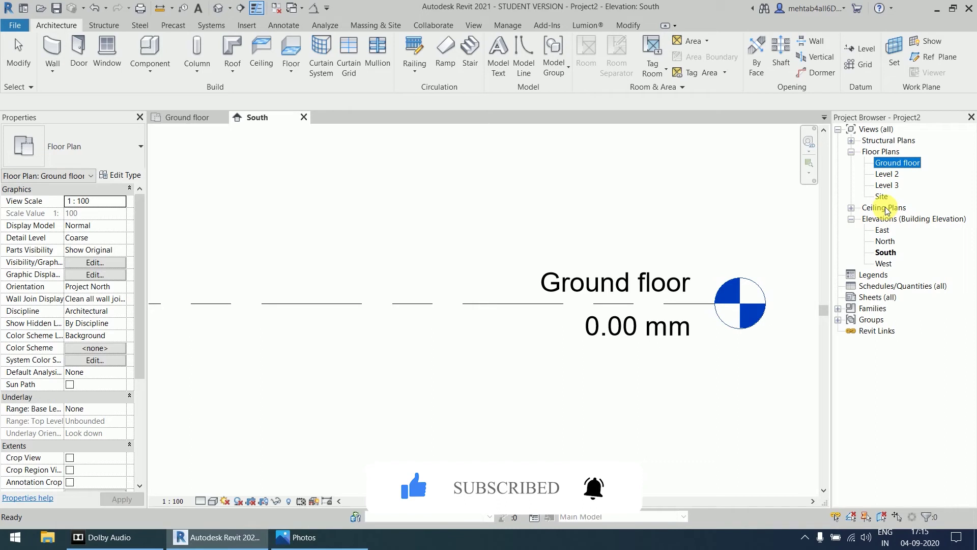
pyautogui.click(851, 208)
pyautogui.click(851, 208)
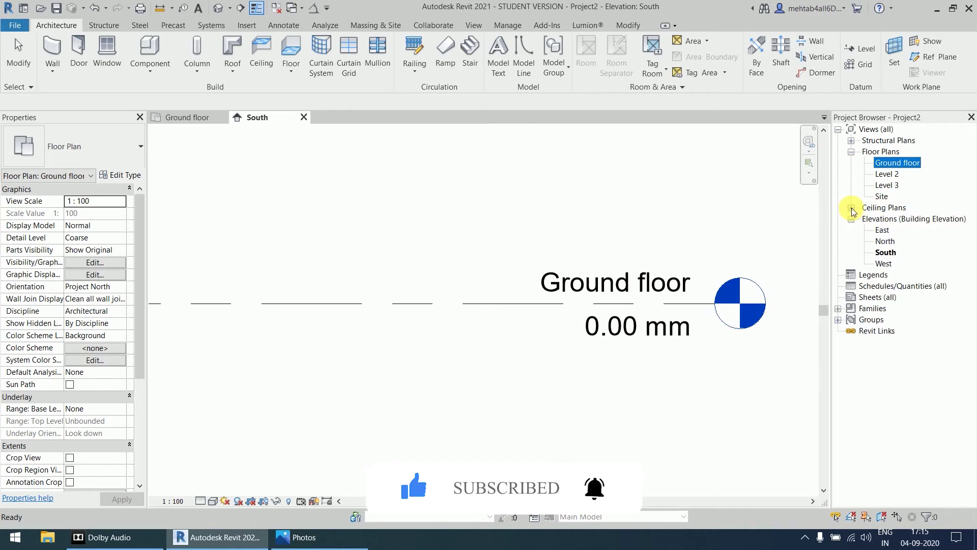
# Rename Level 2 as "first floor" in the South elevation
pyautogui.scroll(-3, 660, 244)
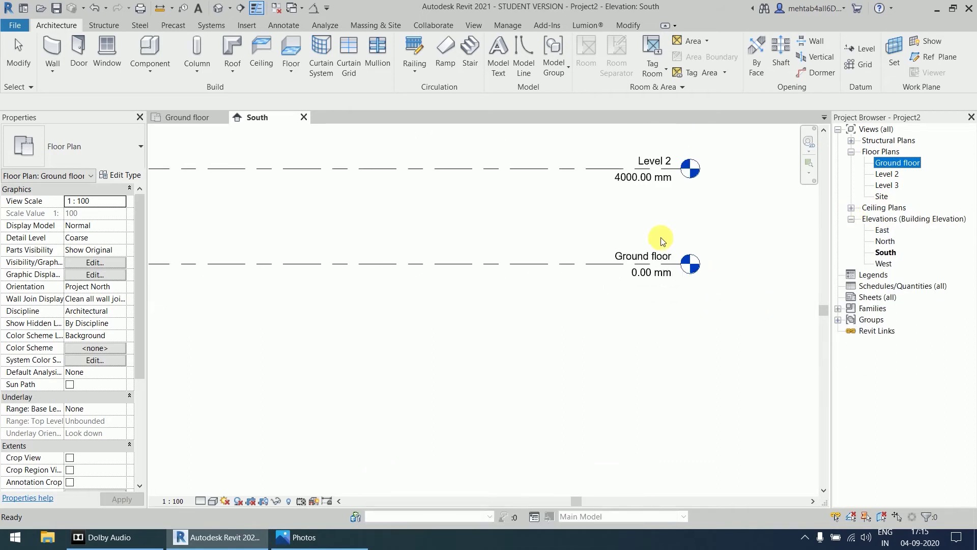
pyautogui.click(687, 252)
pyautogui.moveTo(683, 209); pyautogui.dragTo(712, 296, button='middle')
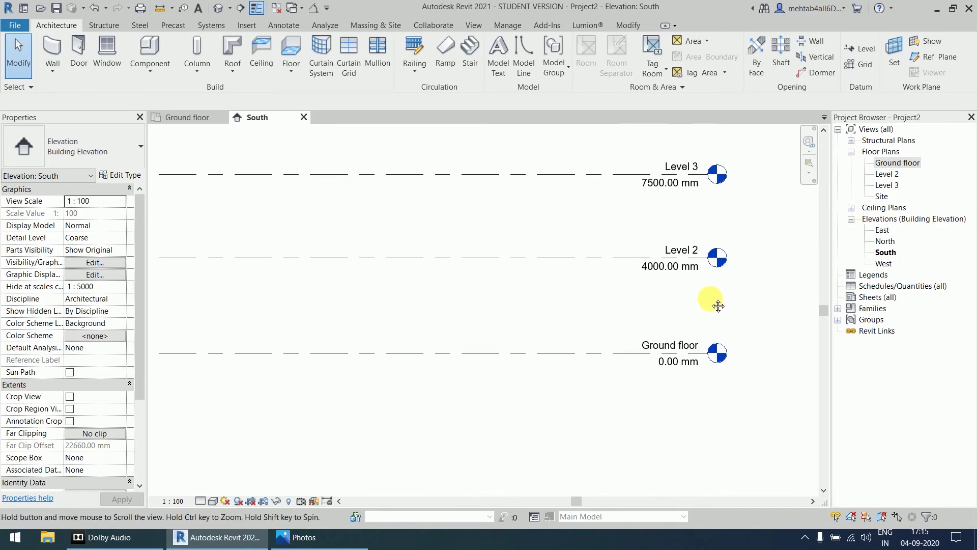
pyautogui.scroll(2, 683, 268)
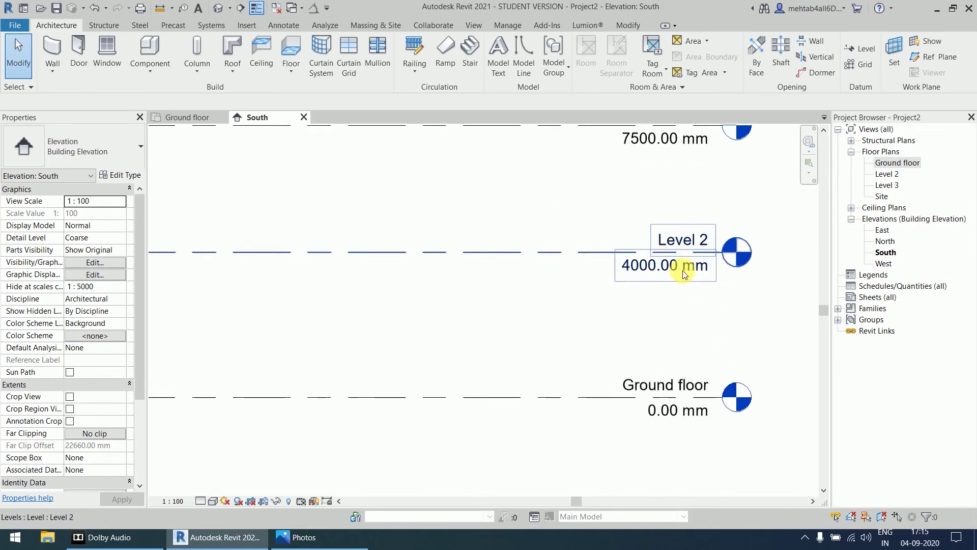
pyautogui.click(684, 240)
pyautogui.click(686, 241)
pyautogui.write('fi')
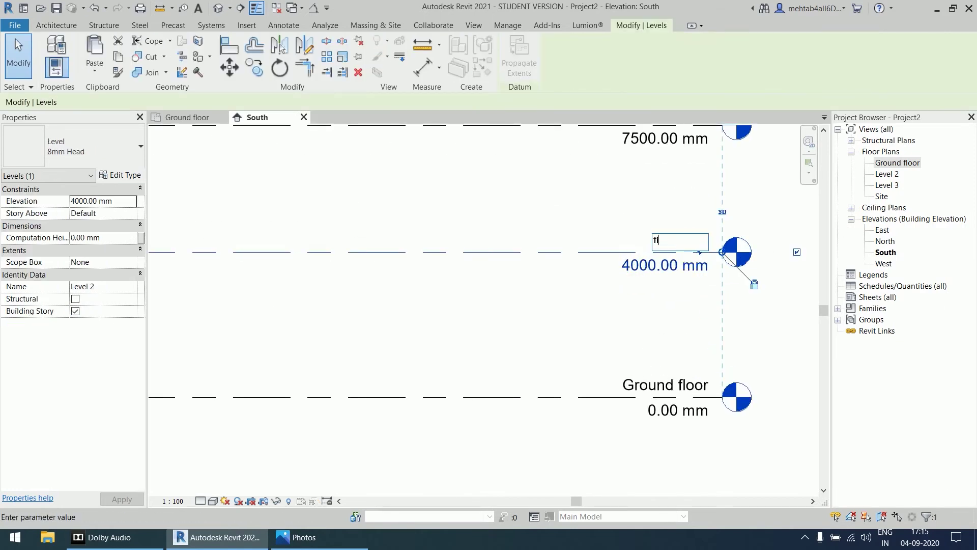
pyautogui.write('rst floor')
pyautogui.press('Return')
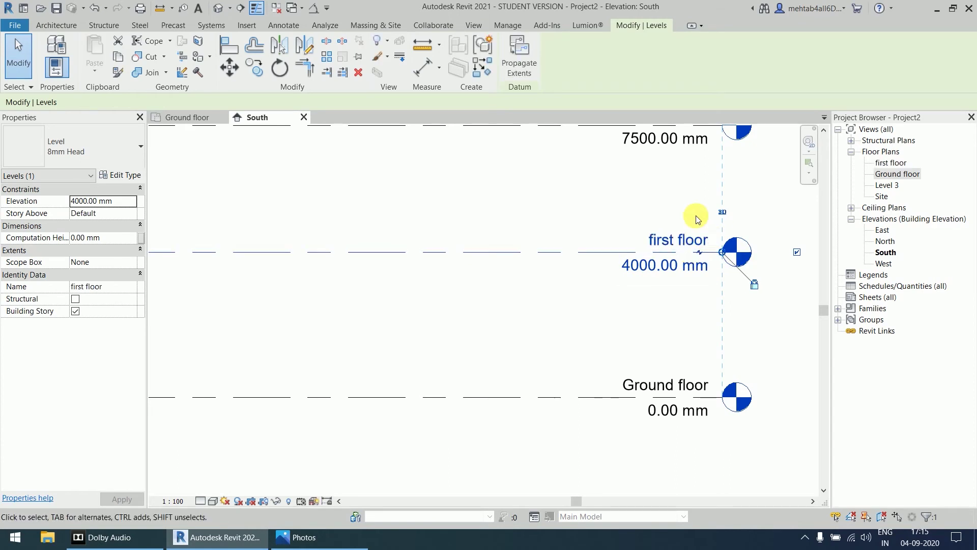
# Rename Level 3 as "roof" in the South elevation
pyautogui.scroll(-2, 657, 285)
pyautogui.click(654, 242)
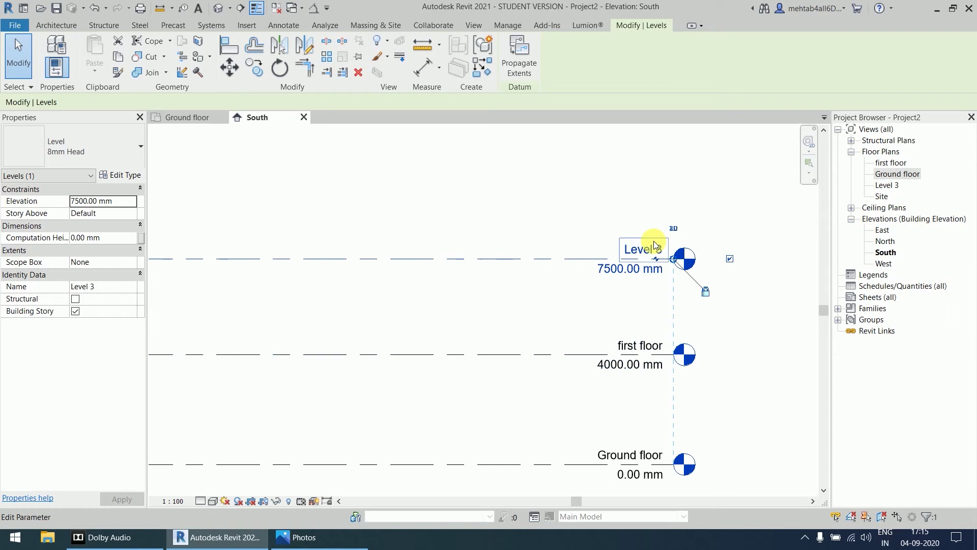
pyautogui.click(654, 242)
pyautogui.write('roof')
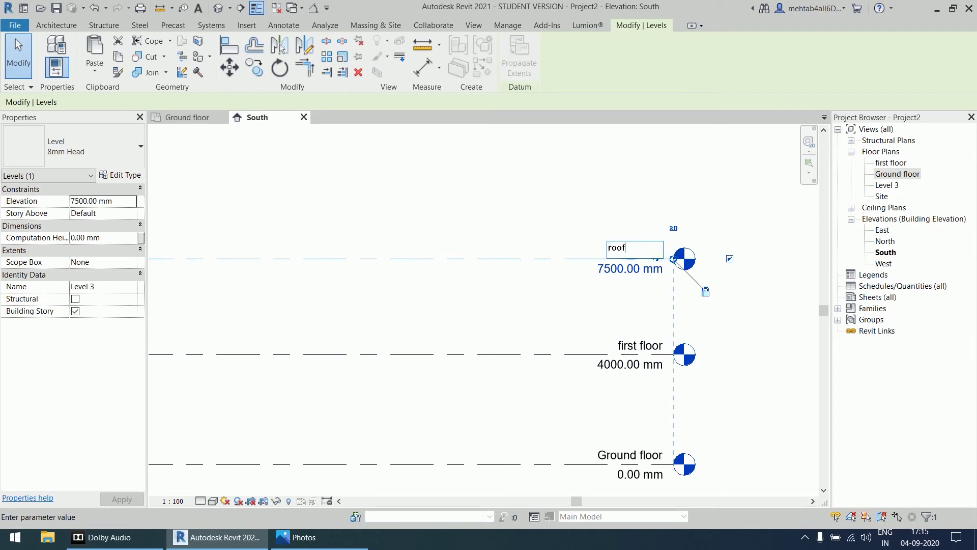
pyautogui.press('Return')
pyautogui.click(765, 383)
# Set the elevation of the first floor level to 3000 mm
pyautogui.moveTo(716, 369); pyautogui.dragTo(702, 261, button='middle')
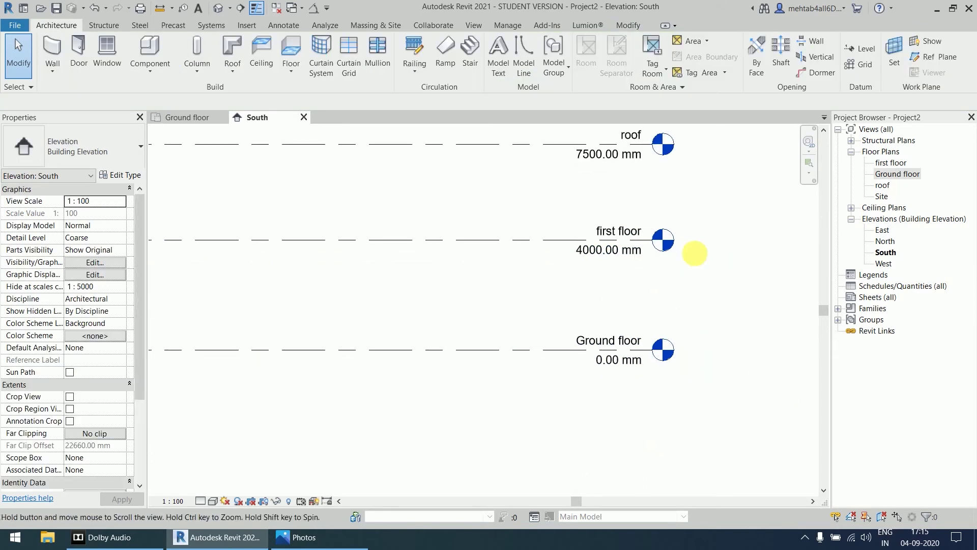
pyautogui.click(613, 252)
pyautogui.click(614, 252)
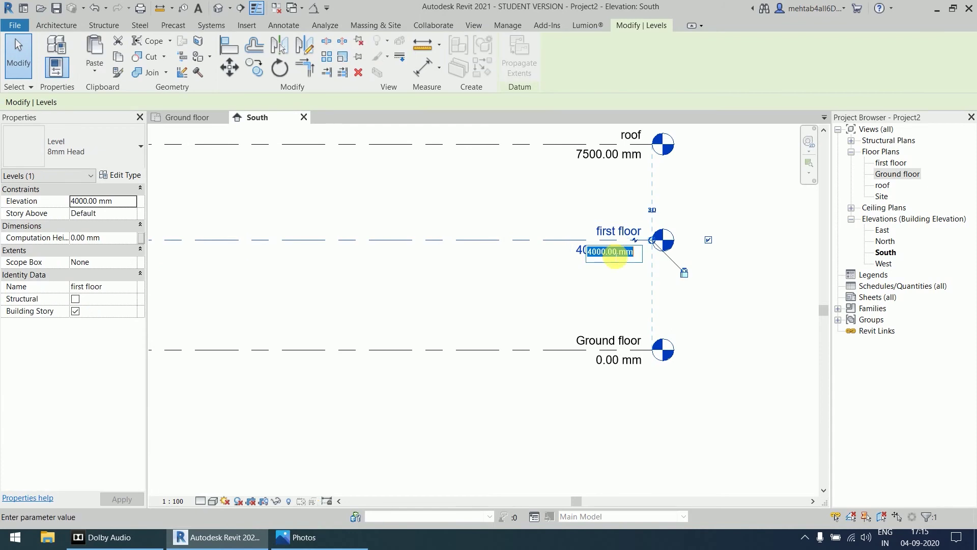
pyautogui.write('300')
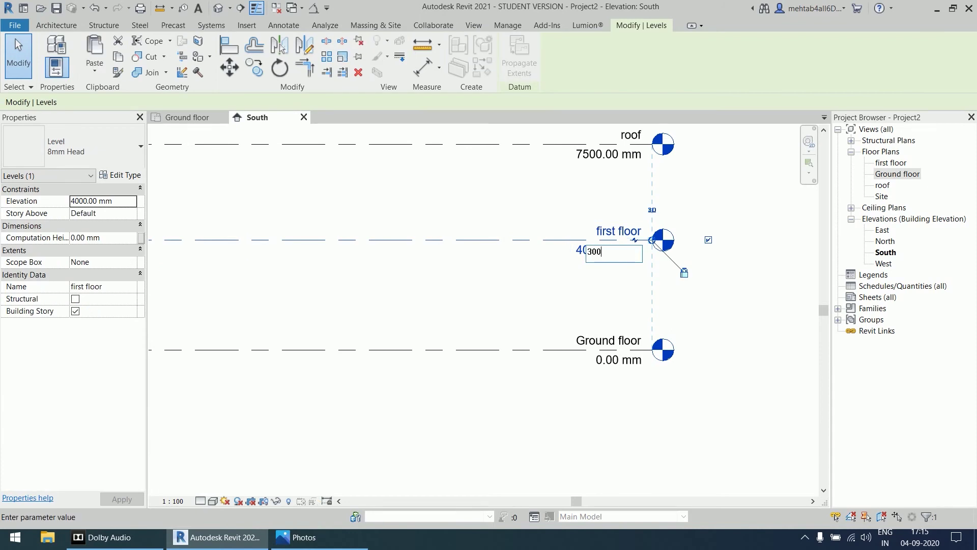
pyautogui.press('Return')
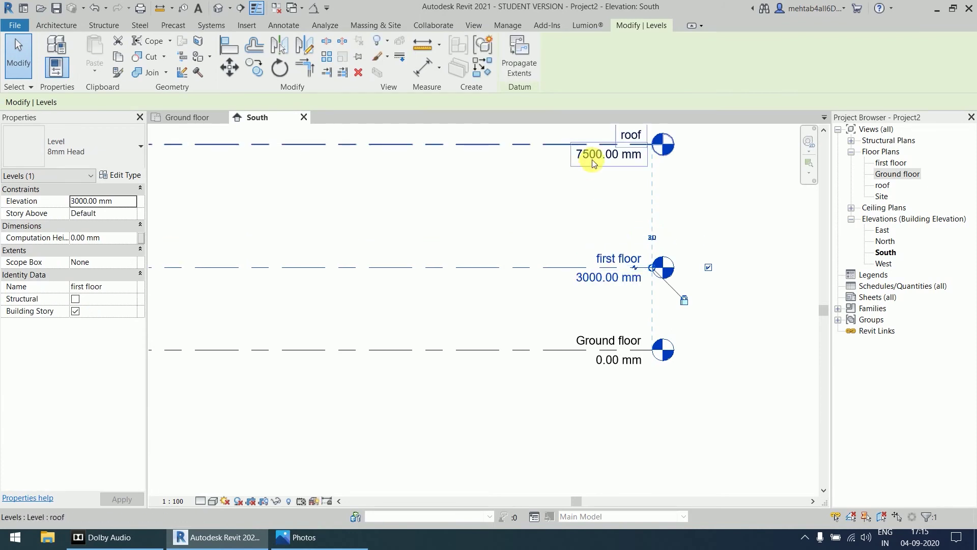
# Set the elevation of the roof level to 6000 mm
pyautogui.click(591, 159)
pyautogui.click(594, 162)
pyautogui.write('6')
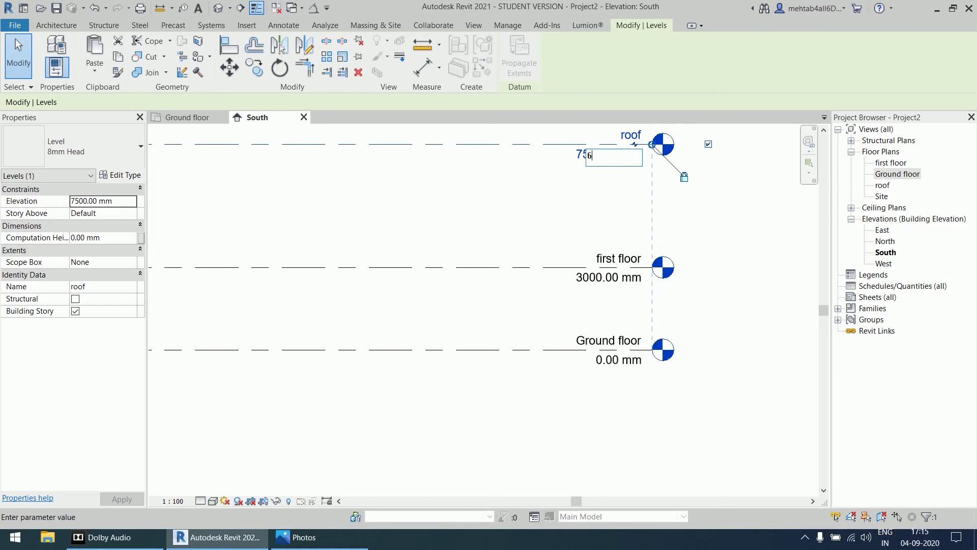
pyautogui.press('Return')
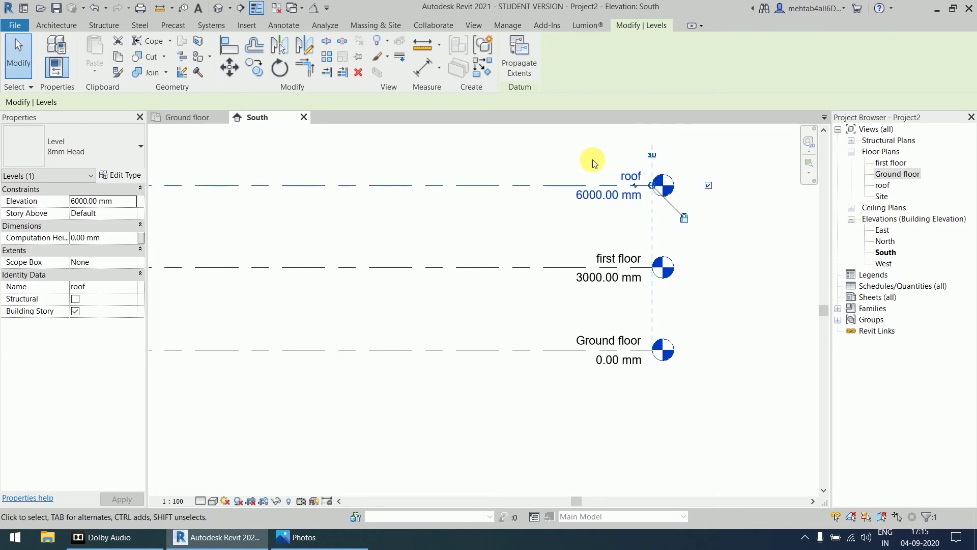
pyautogui.click(513, 240)
# Look up the required footing and plinth heights in level.png in Photos, and return to the South elevation in Revit
pyautogui.scroll(-1, 518, 237)
pyautogui.scroll(-1, 453, 214)
pyautogui.moveTo(453, 214); pyautogui.dragTo(595, 235, button='middle')
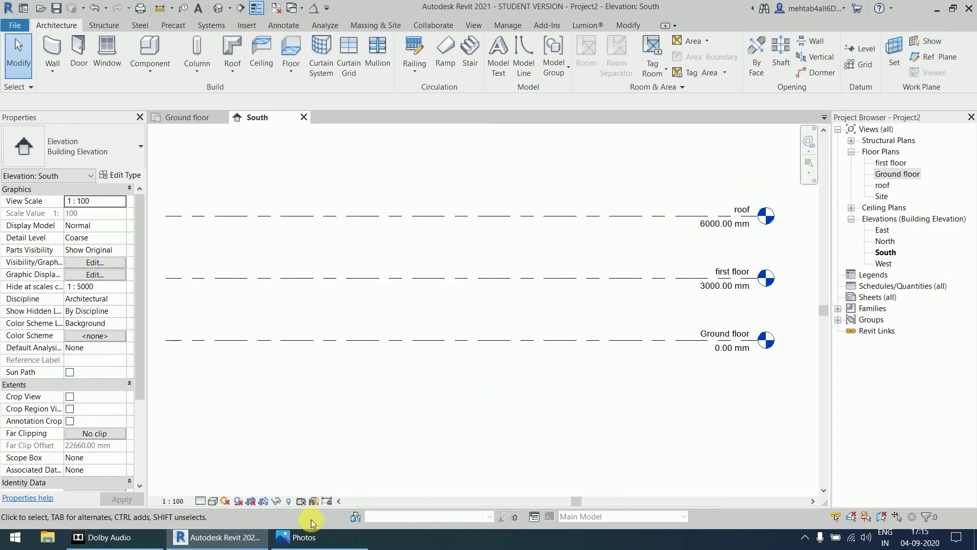
pyautogui.click(315, 540)
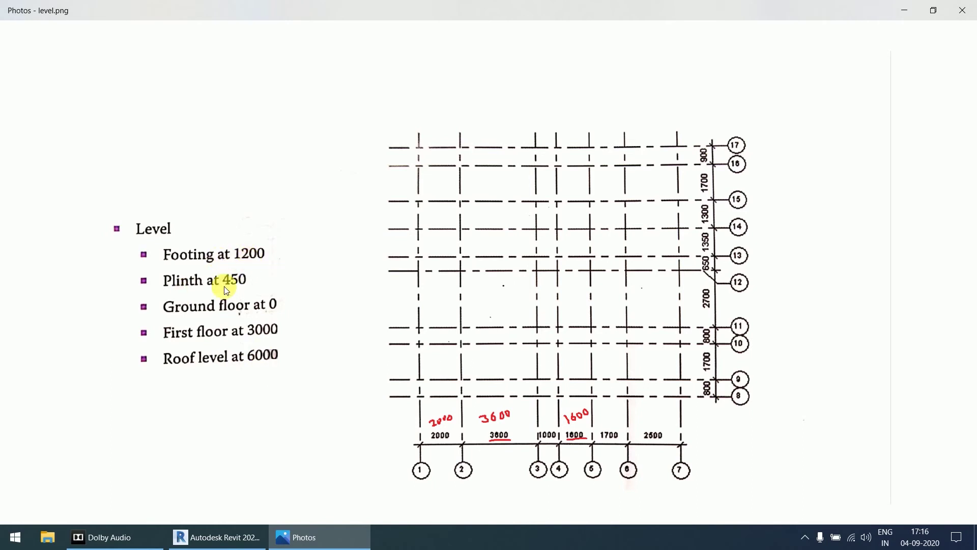
pyautogui.click(348, 535)
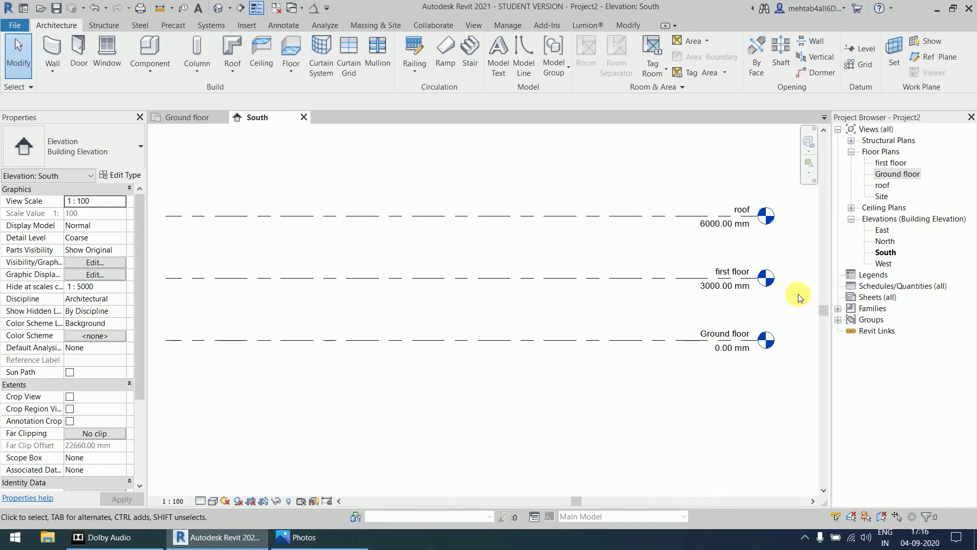
# Create a level 450 mm below the Ground floor, using the Level tool's Pick Lines option with a 450 mm offset
pyautogui.press('l')
pyautogui.press('l')
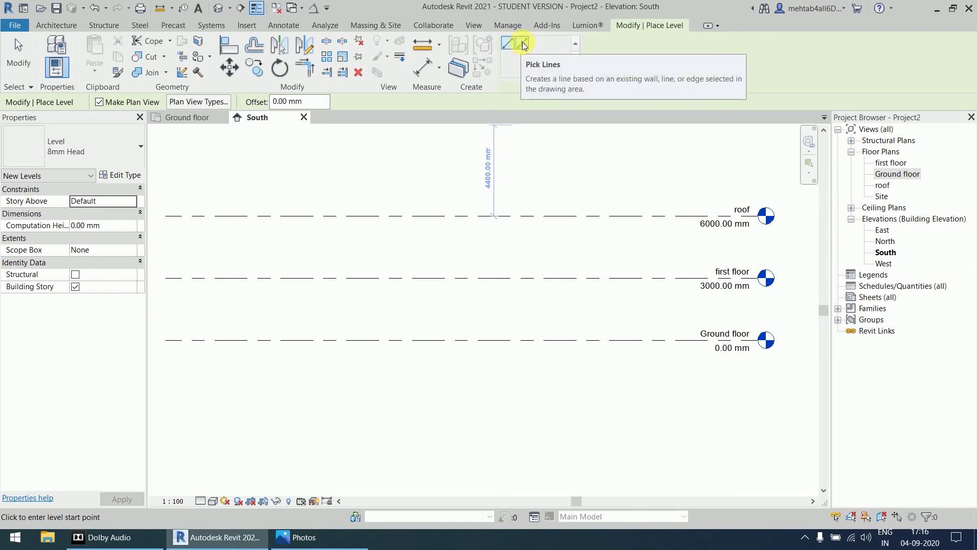
pyautogui.scroll(-2, 511, 198)
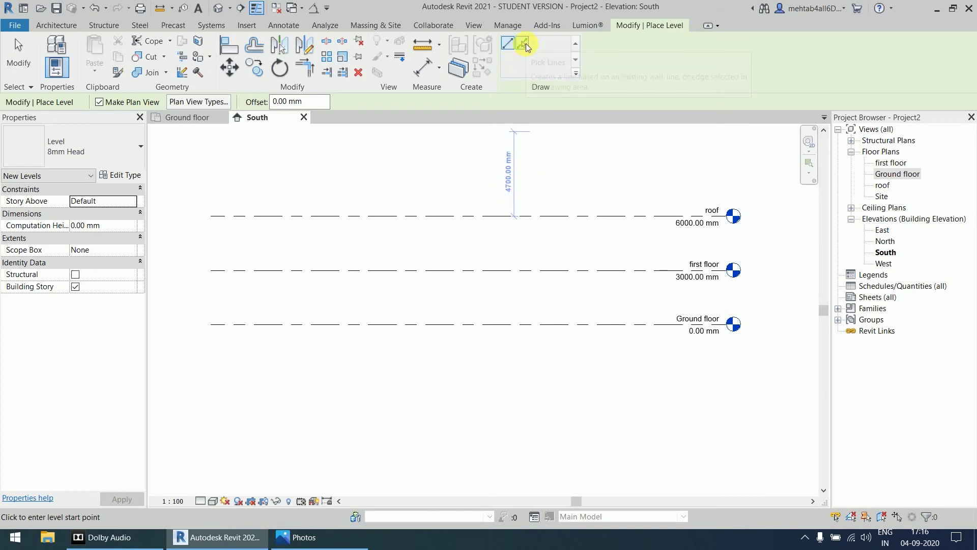
pyautogui.click(526, 45)
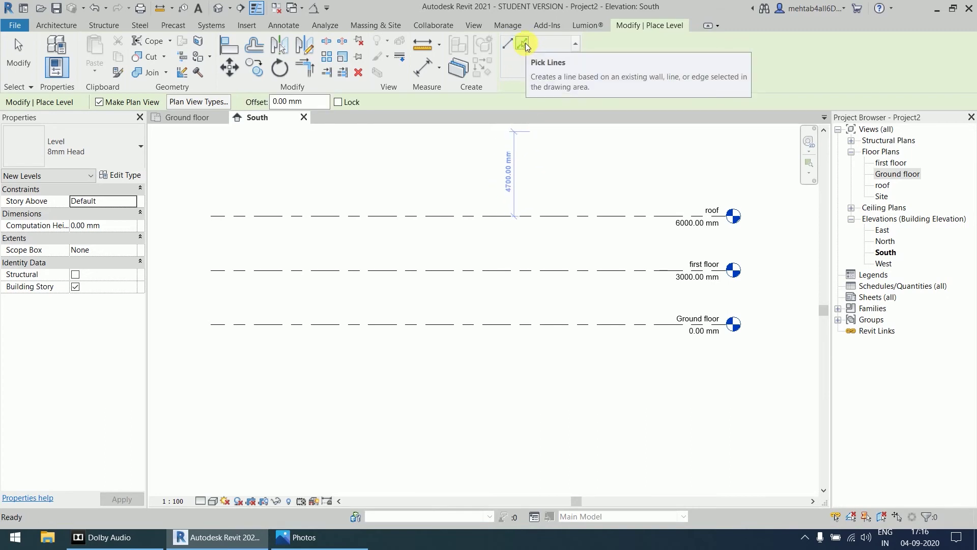
pyautogui.moveTo(306, 101); pyautogui.dragTo(273, 102)
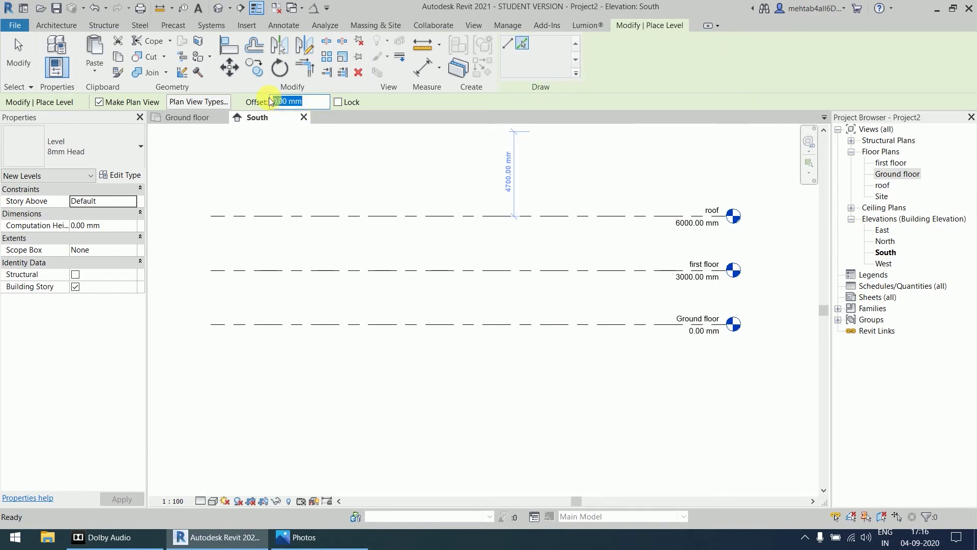
pyautogui.write('450')
pyautogui.press('Return')
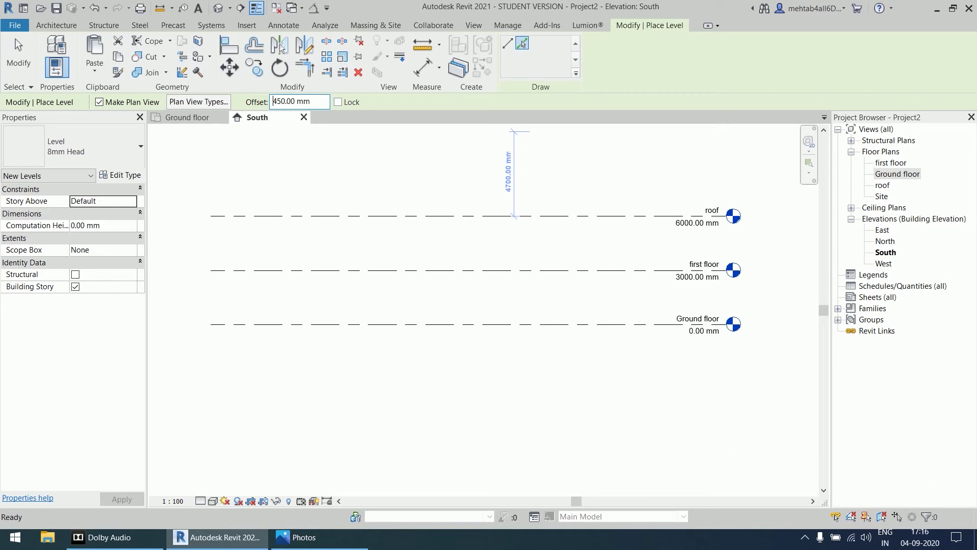
pyautogui.click(500, 330)
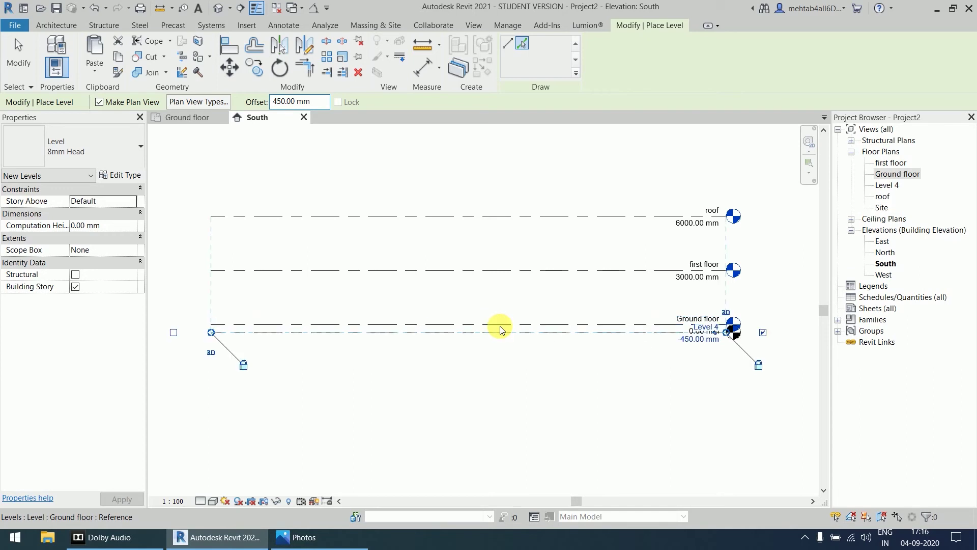
# Create another level 1200 mm below the Ground floor by picking its line with a 1200 mm offset, and end the Level command
pyautogui.scroll(4, 725, 348)
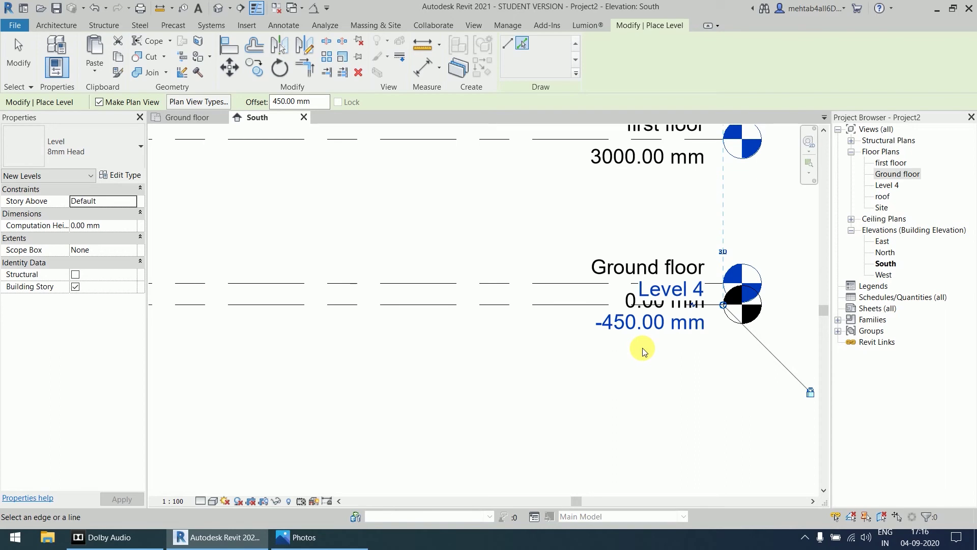
pyautogui.moveTo(318, 101); pyautogui.dragTo(264, 106)
pyautogui.write('1200')
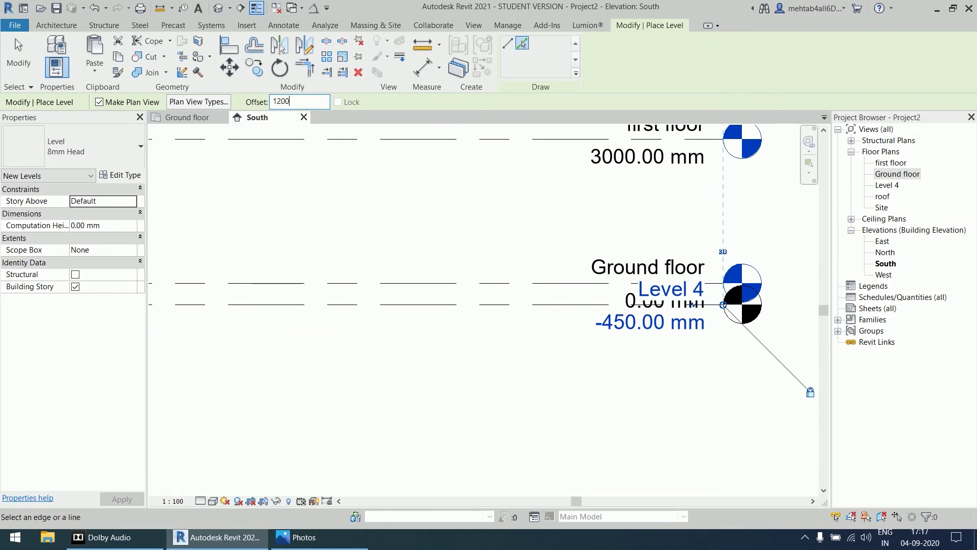
pyautogui.press('Return')
pyautogui.click(342, 288)
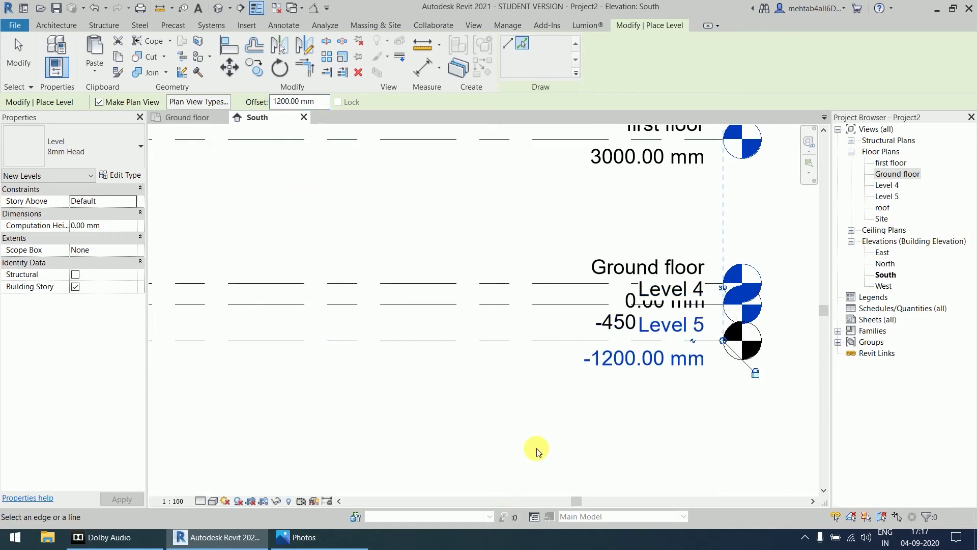
pyautogui.press('Escape')
pyautogui.press('Escape')
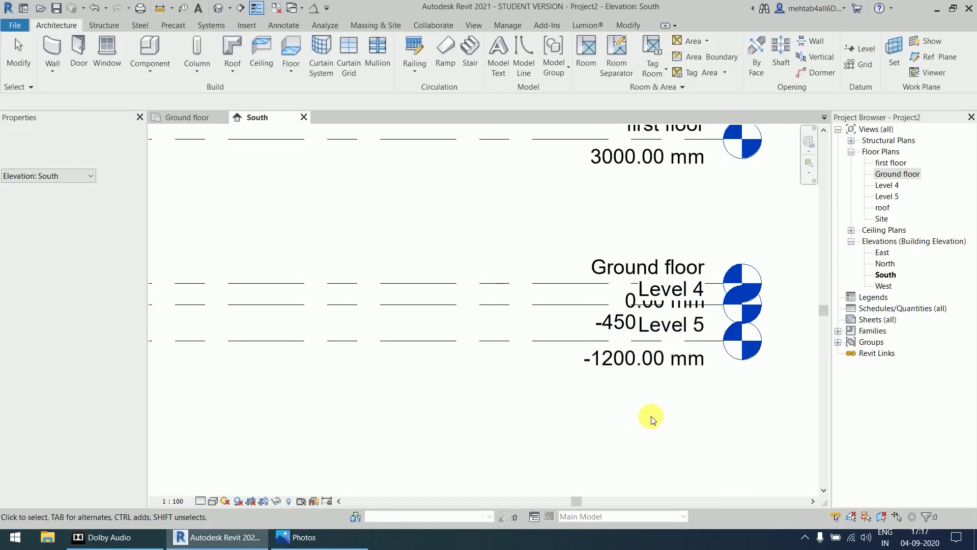
# Add an elbow to the Level 5 line and reshape it so its head and label sit well below the Level 4 label
pyautogui.scroll(-2, 685, 400)
pyautogui.scroll(3, 662, 336)
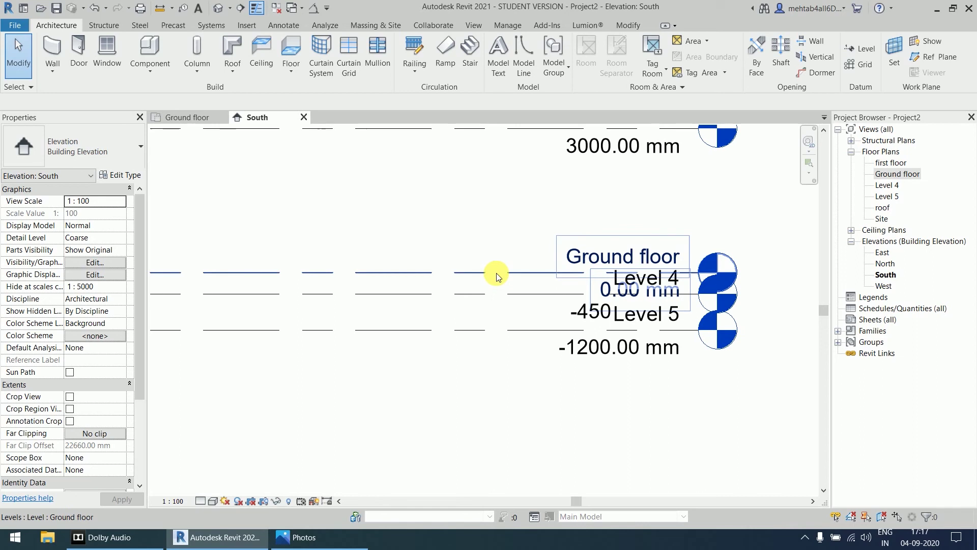
pyautogui.click(495, 294)
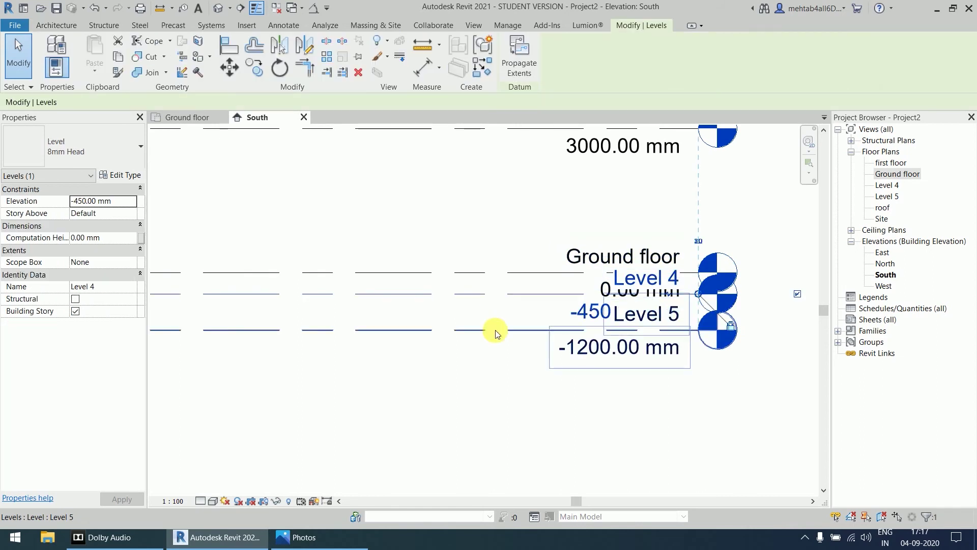
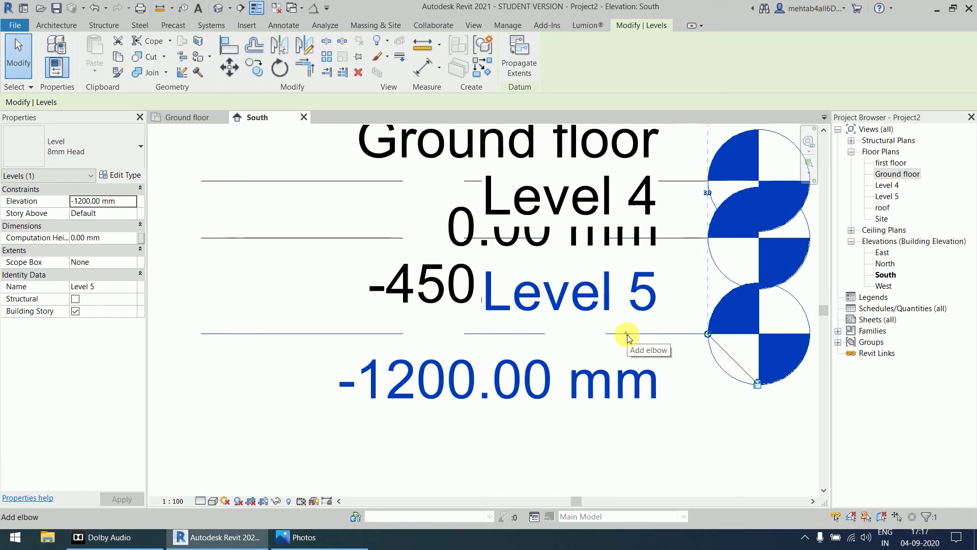
pyautogui.click(627, 335)
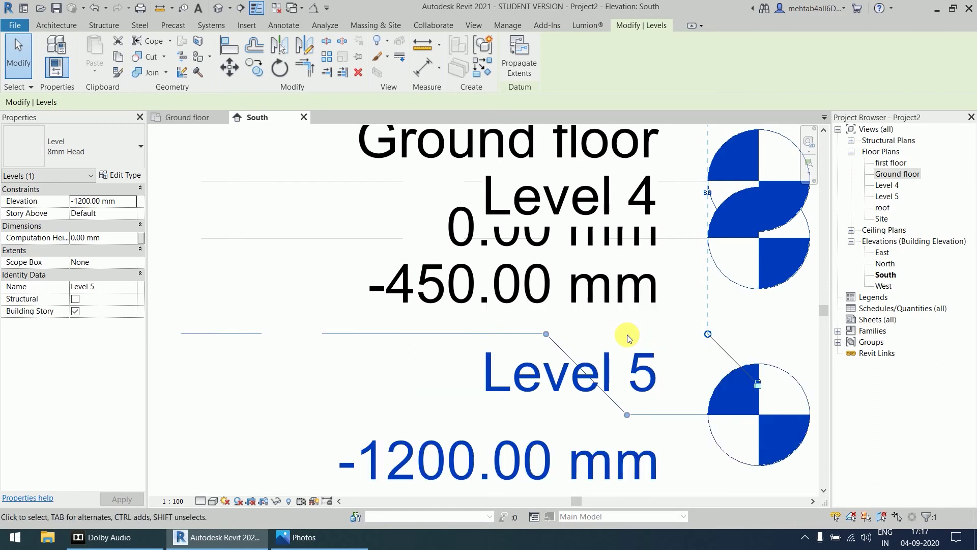
pyautogui.scroll(-2, 627, 334)
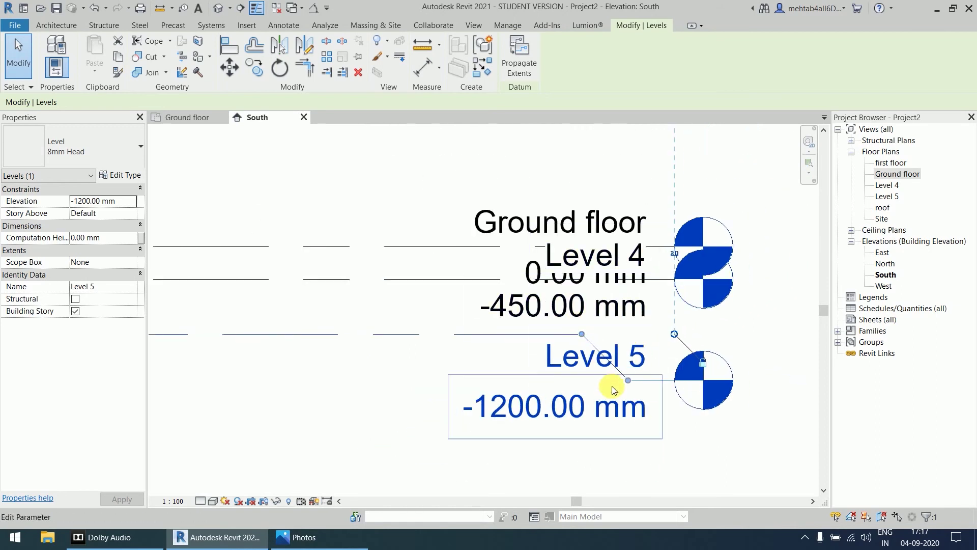
pyautogui.moveTo(581, 335); pyautogui.dragTo(518, 344)
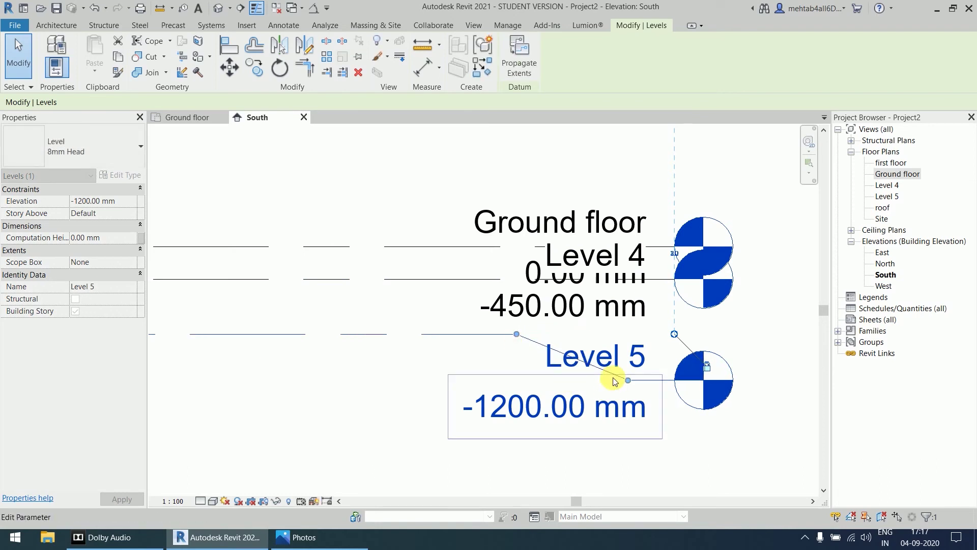
pyautogui.moveTo(628, 380); pyautogui.dragTo(640, 432)
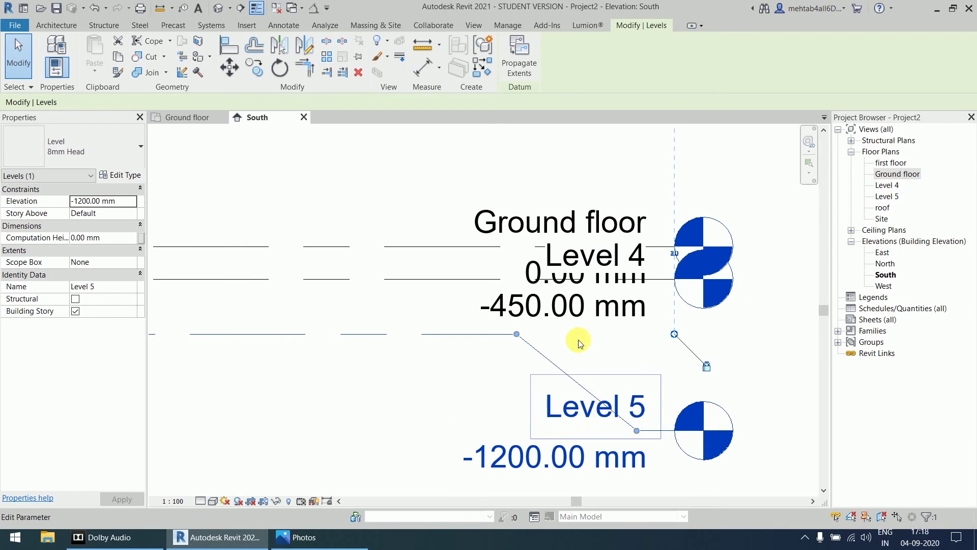
pyautogui.click(783, 376)
# Add an elbow to the Level 4 line and adjust it so its label sits between the Ground floor and Level 5 labels
pyautogui.click(410, 280)
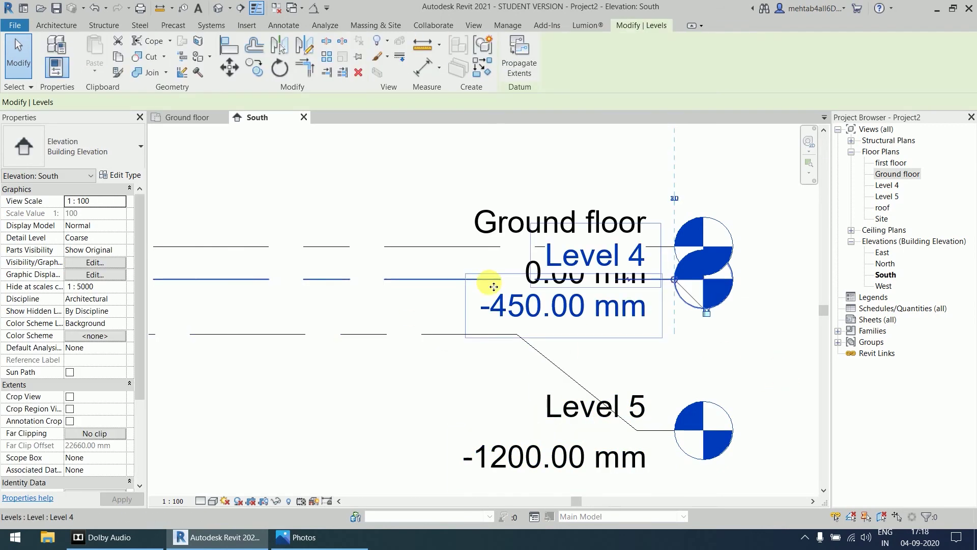
pyautogui.scroll(5, 624, 285)
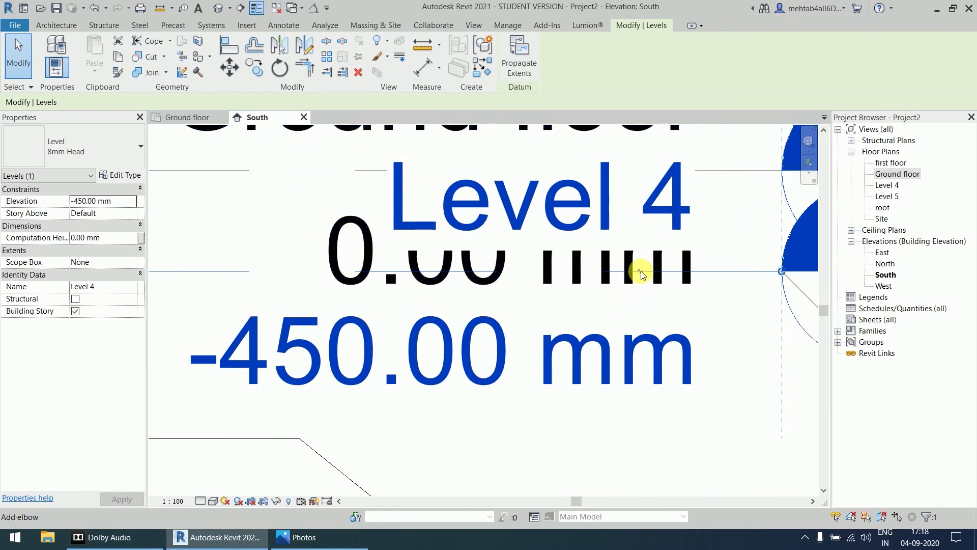
pyautogui.click(640, 271)
pyautogui.scroll(-4, 642, 275)
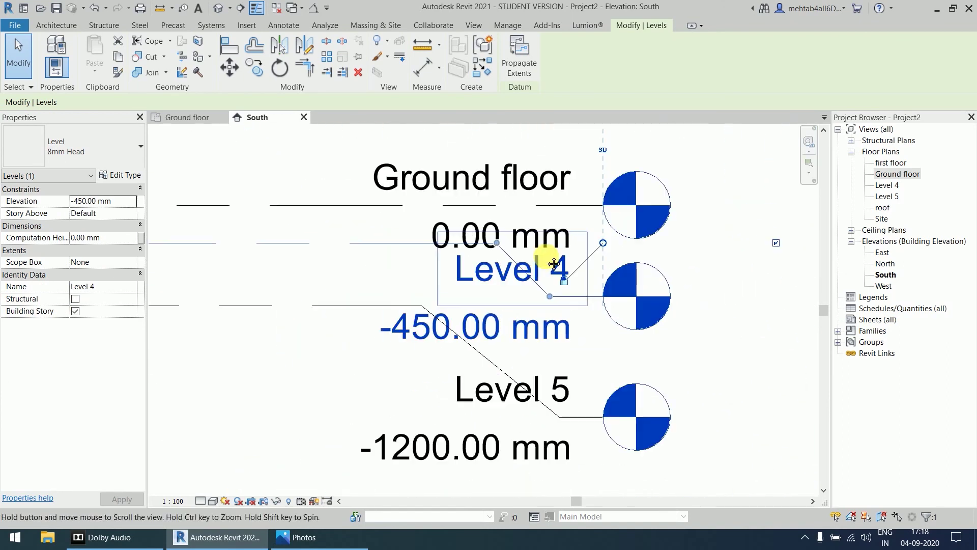
pyautogui.moveTo(493, 240); pyautogui.dragTo(585, 305)
pyautogui.click(574, 297)
pyautogui.click(613, 359)
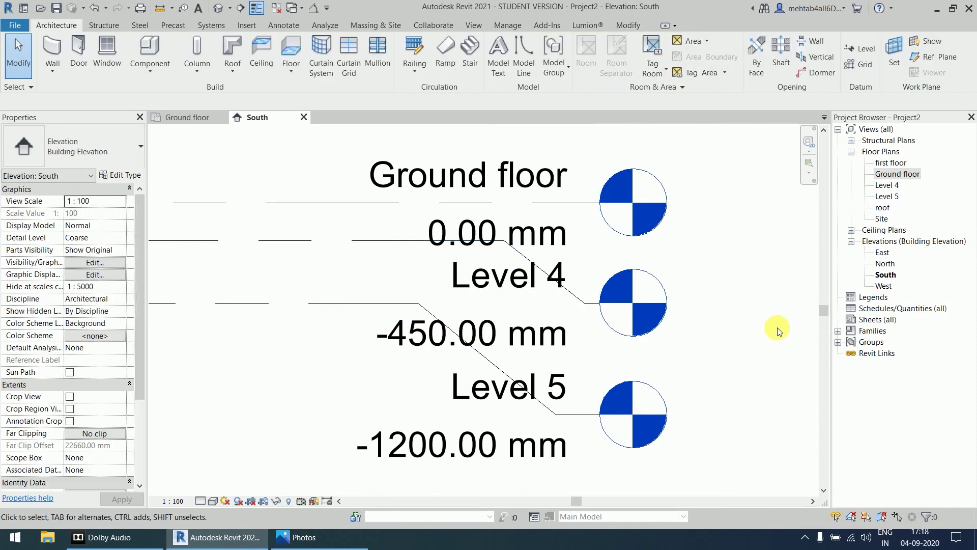
# Rename Level 4, the level just below the Ground floor, as plinth
pyautogui.scroll(-5, 719, 296)
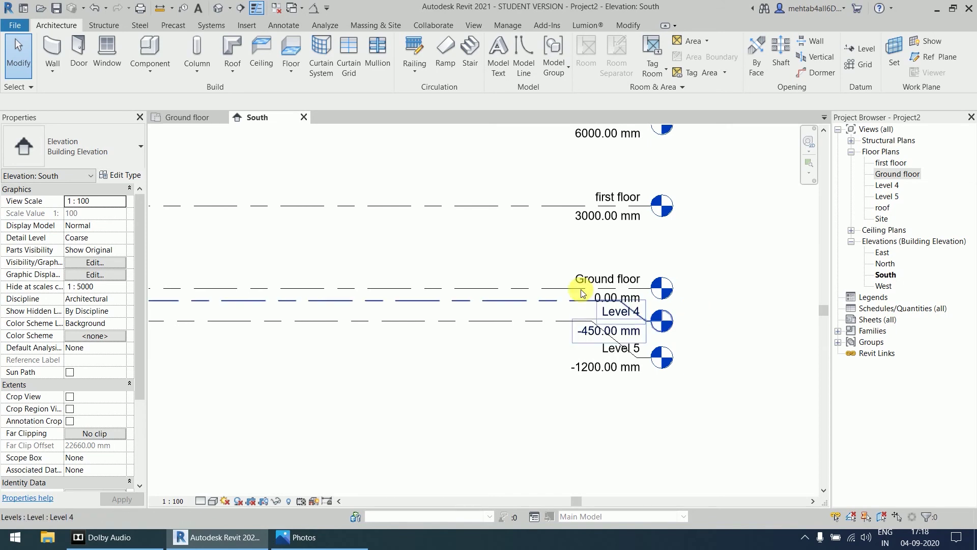
pyautogui.scroll(4, 639, 318)
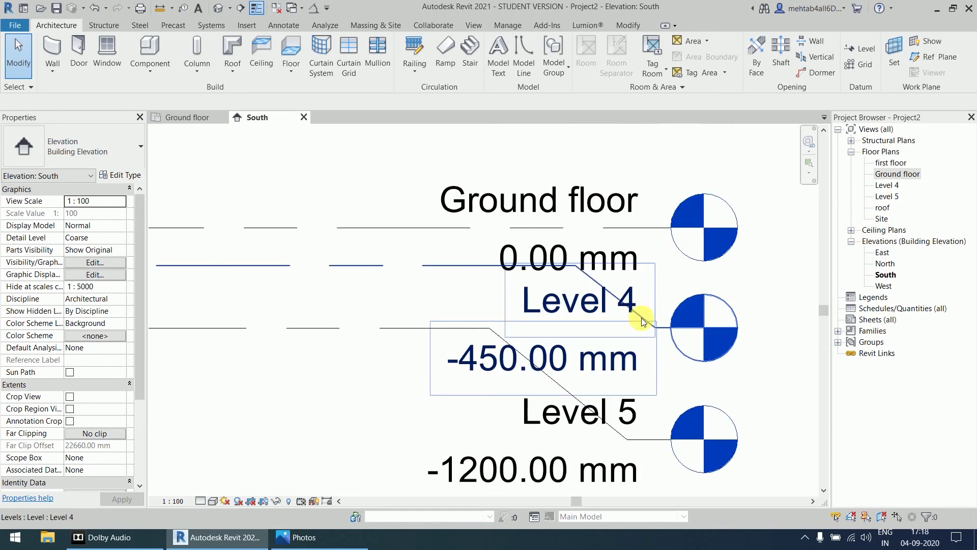
pyautogui.click(624, 301)
pyautogui.click(622, 306)
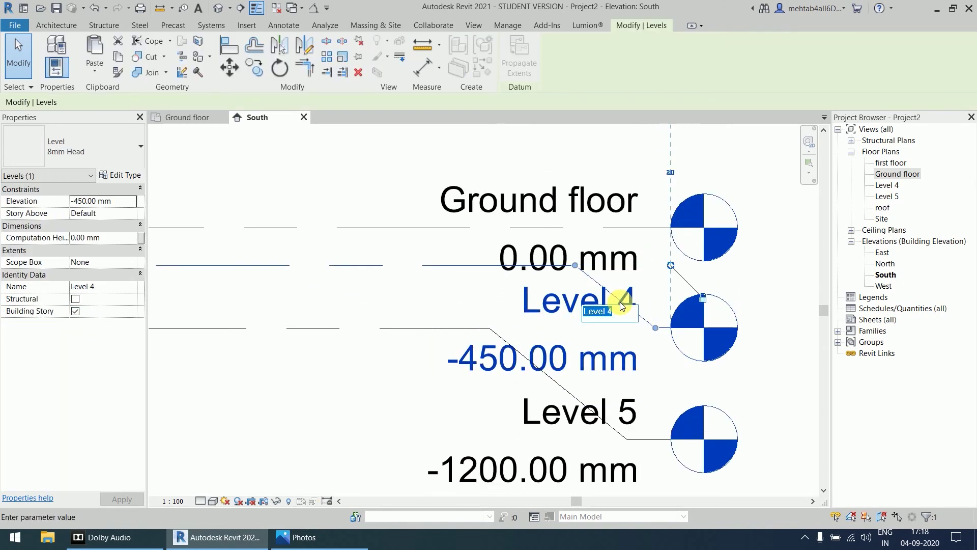
pyautogui.write('pli')
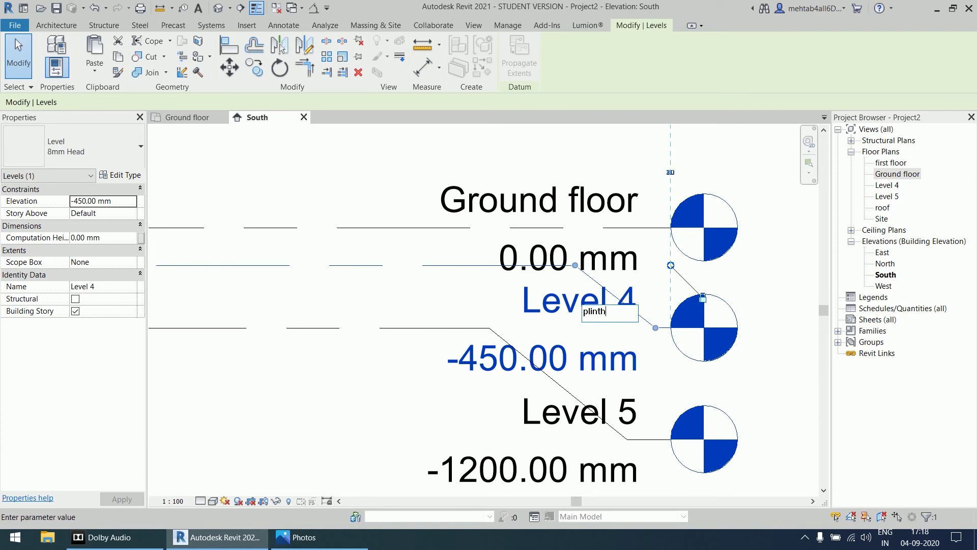
pyautogui.write('nth')
pyautogui.press('Return')
pyautogui.click(316, 443)
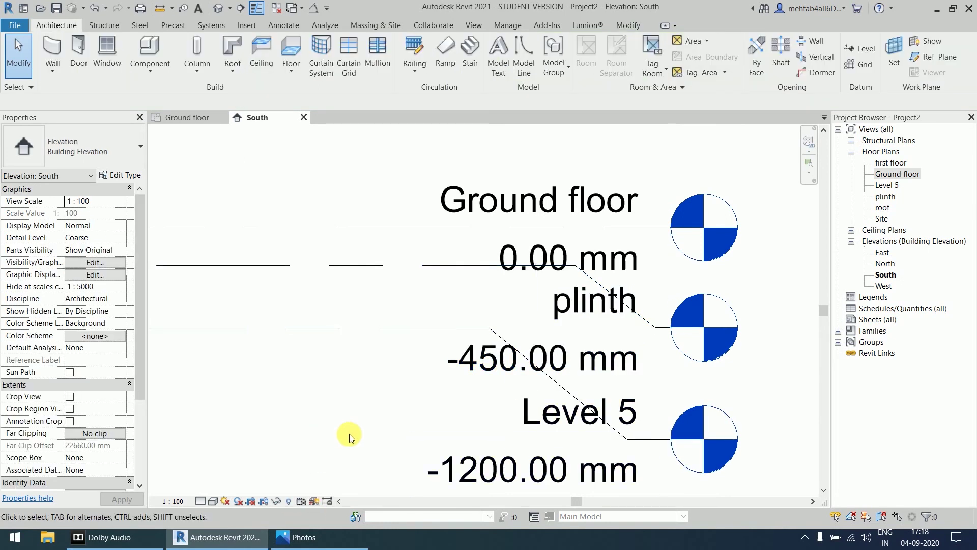
# Rename Level 5, the lowest level, as foundation
pyautogui.scroll(-2, 386, 366)
pyautogui.scroll(2, 575, 306)
pyautogui.click(579, 306)
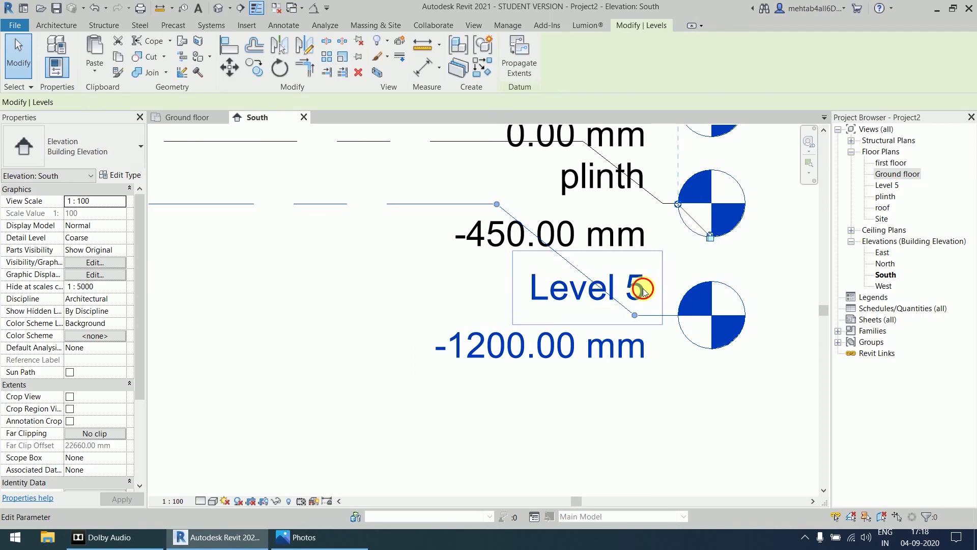
pyautogui.click(643, 288)
pyautogui.write('foundation')
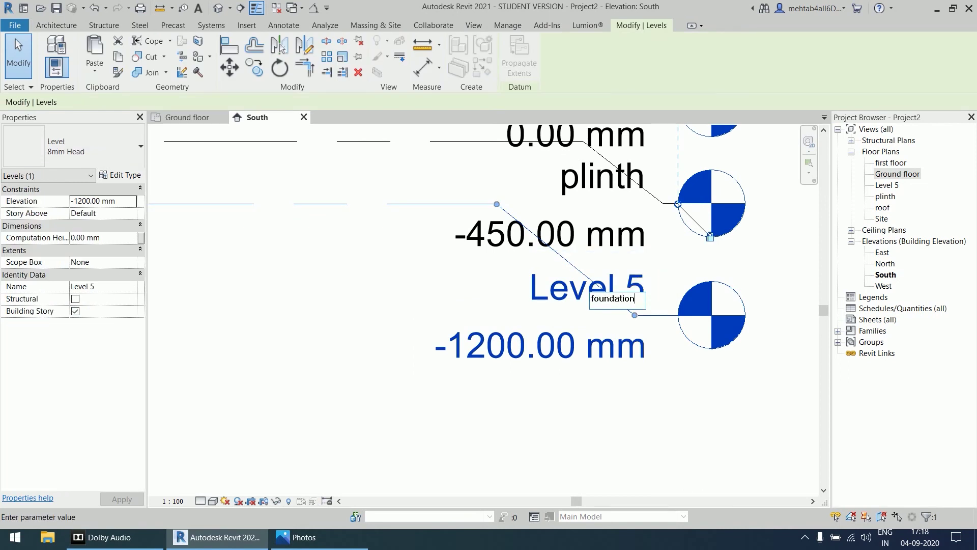
pyautogui.press('Return')
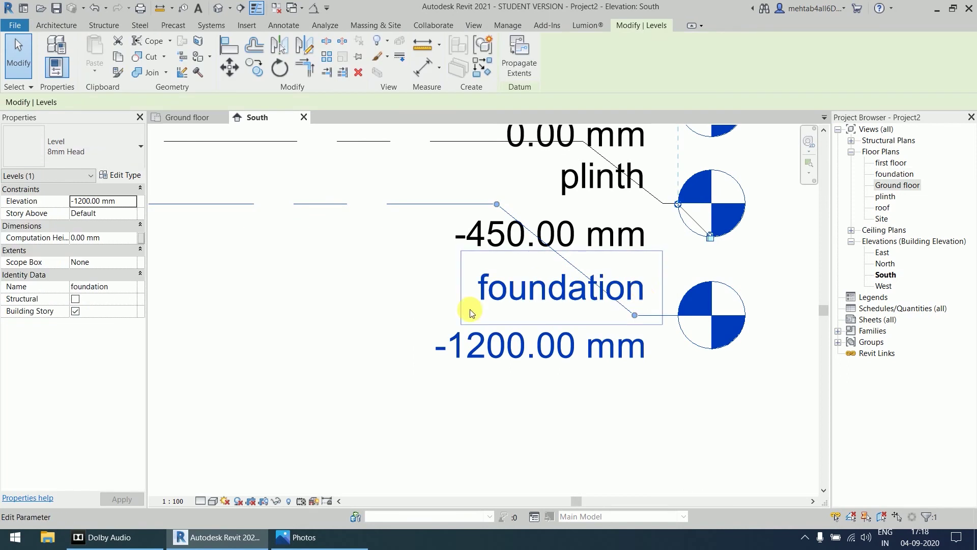
pyautogui.click(688, 426)
pyautogui.scroll(-5, 700, 254)
pyautogui.moveTo(703, 258); pyautogui.dragTo(730, 280, button='middle')
pyautogui.scroll(2, 712, 290)
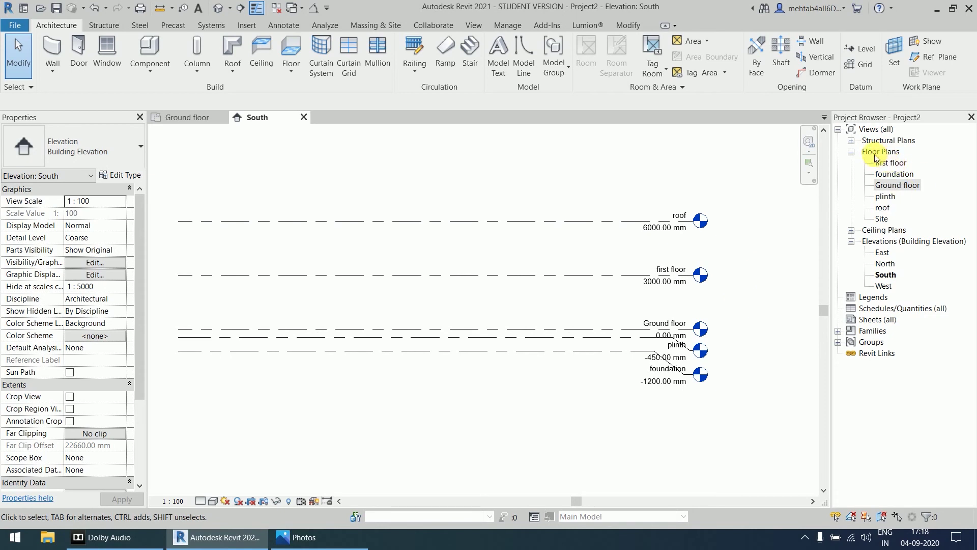
# Go through the floor plan views belonging to the named levels and open the Ground floor plan
pyautogui.click(899, 186)
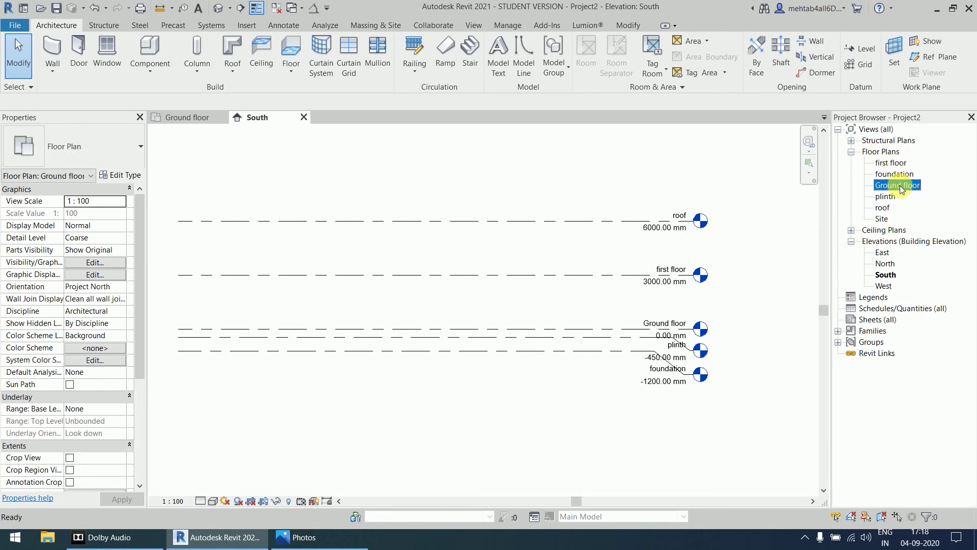
pyautogui.click(899, 163)
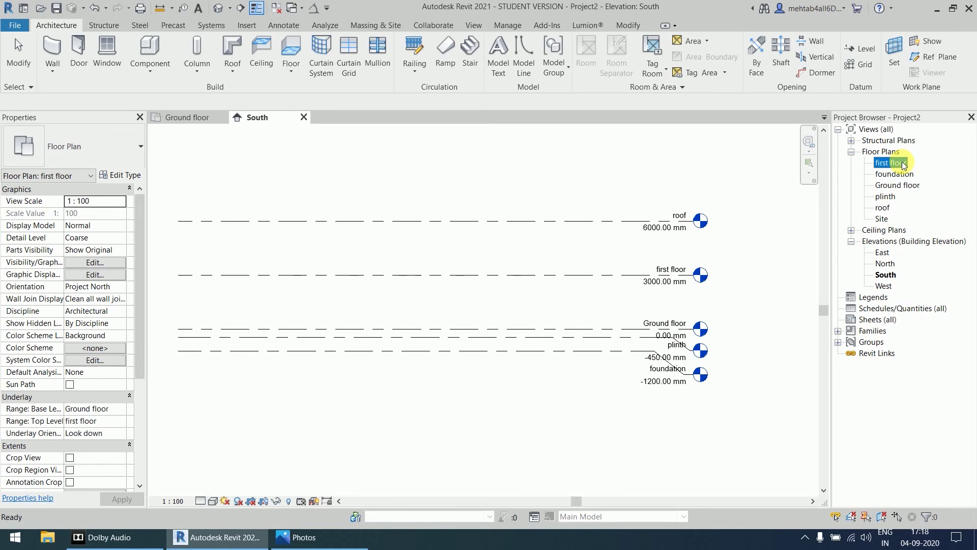
pyautogui.click(885, 209)
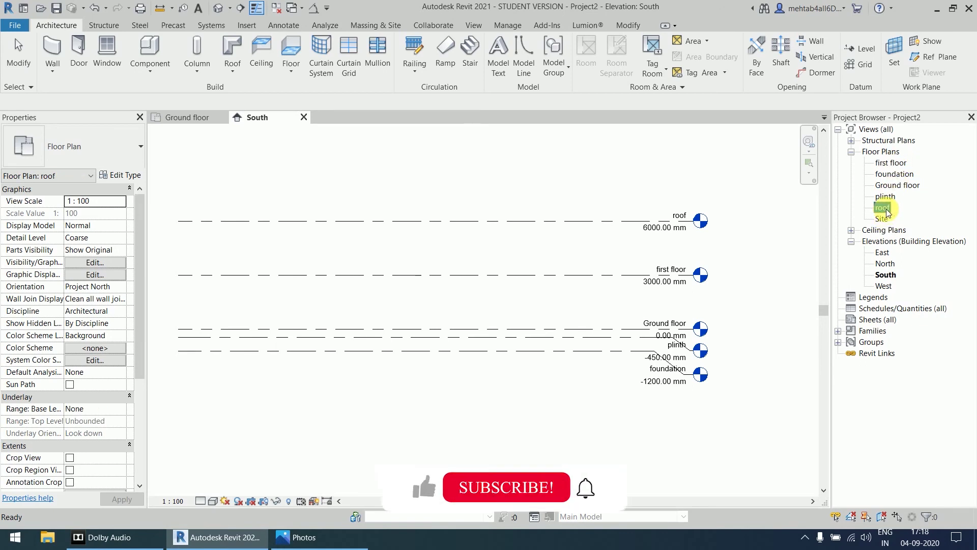
pyautogui.click(897, 174)
pyautogui.click(886, 197)
pyautogui.click(742, 277)
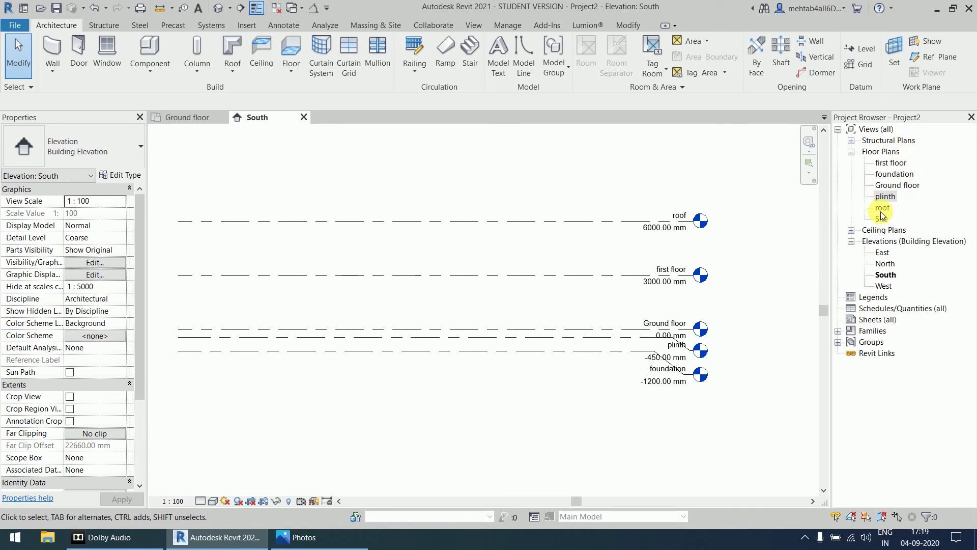
pyautogui.doubleClick(908, 185)
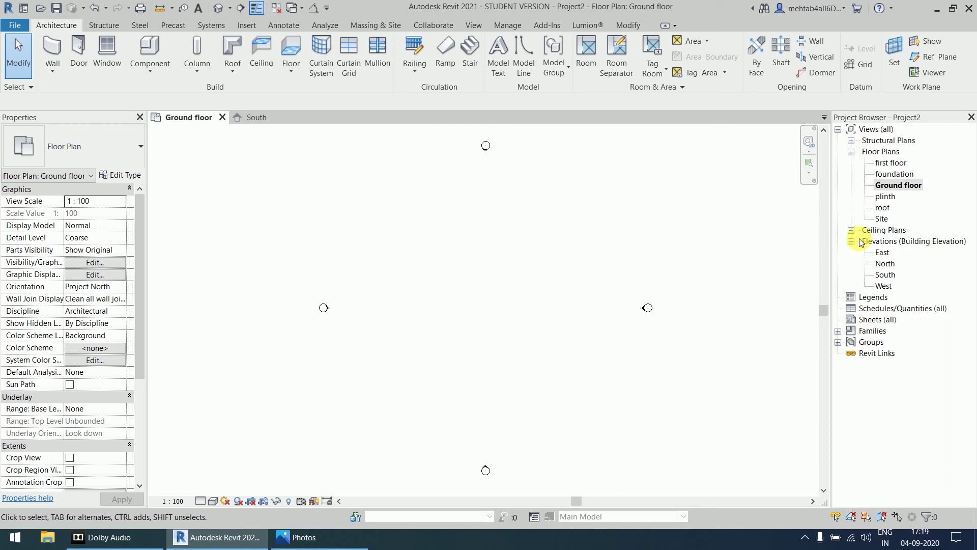
# Check the level lines in the East, North and West elevations, and return to the South elevation to examine them there
pyautogui.doubleClick(884, 253)
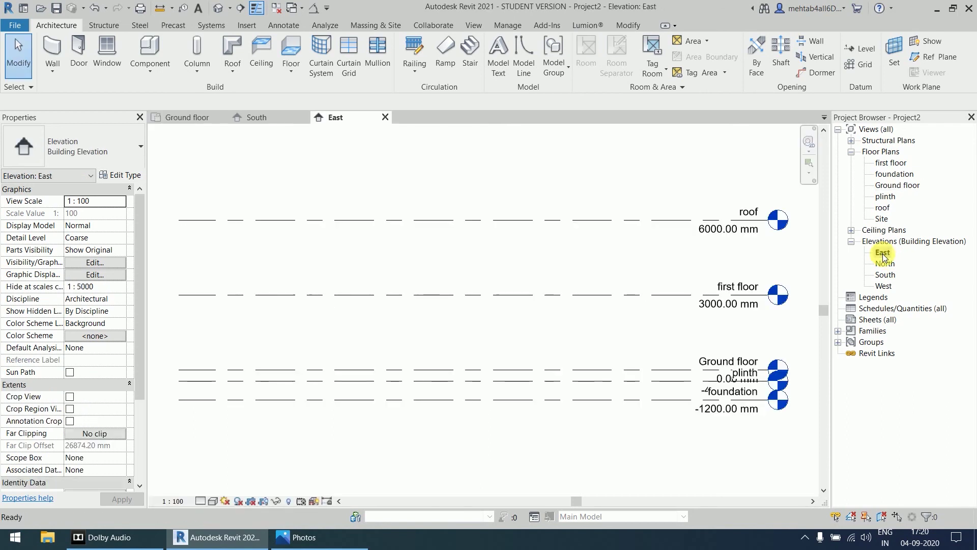
pyautogui.doubleClick(885, 263)
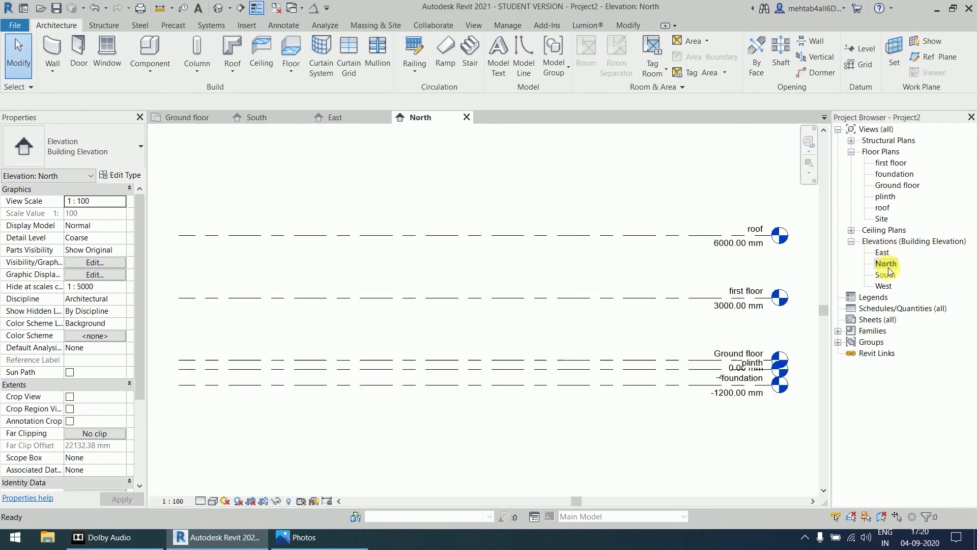
pyautogui.doubleClick(885, 275)
pyautogui.doubleClick(884, 285)
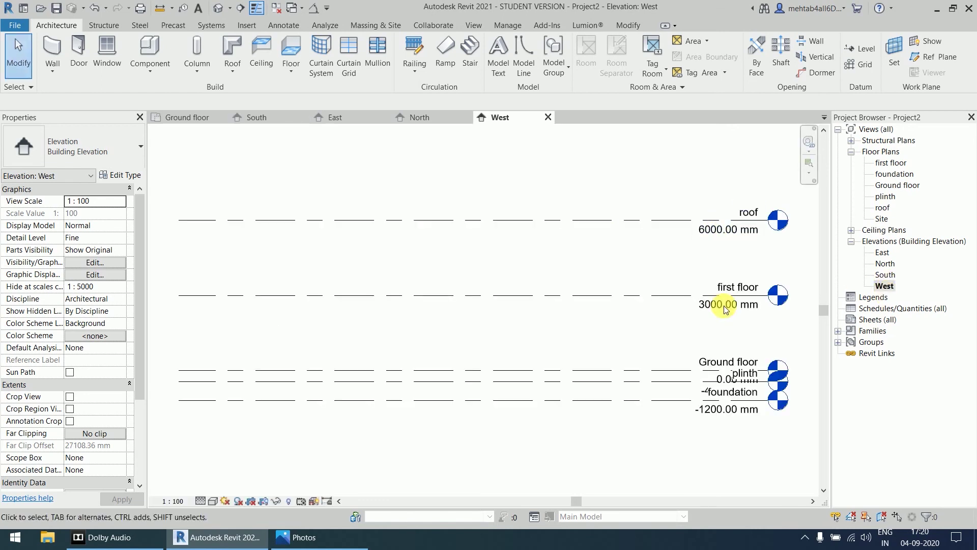
pyautogui.doubleClick(885, 275)
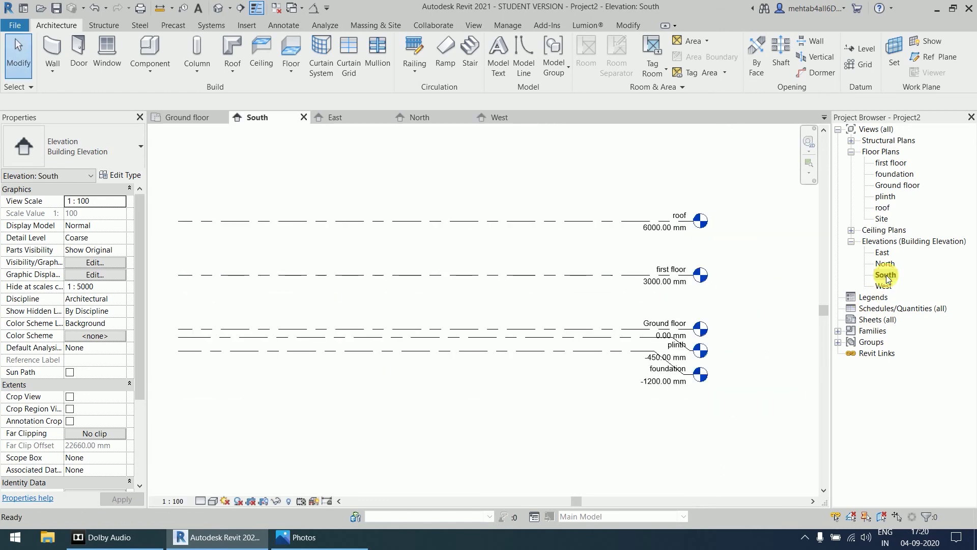
pyautogui.scroll(2, 694, 338)
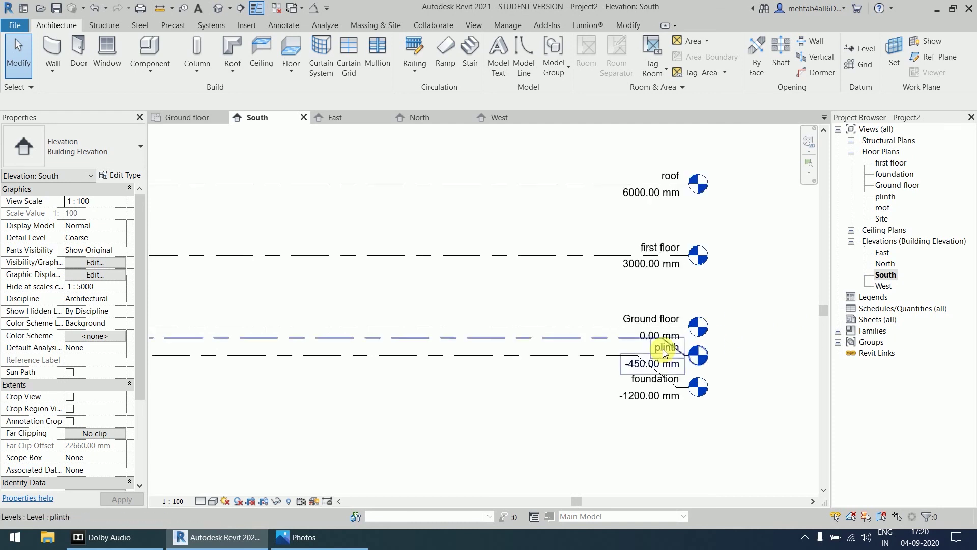
pyautogui.scroll(2, 636, 346)
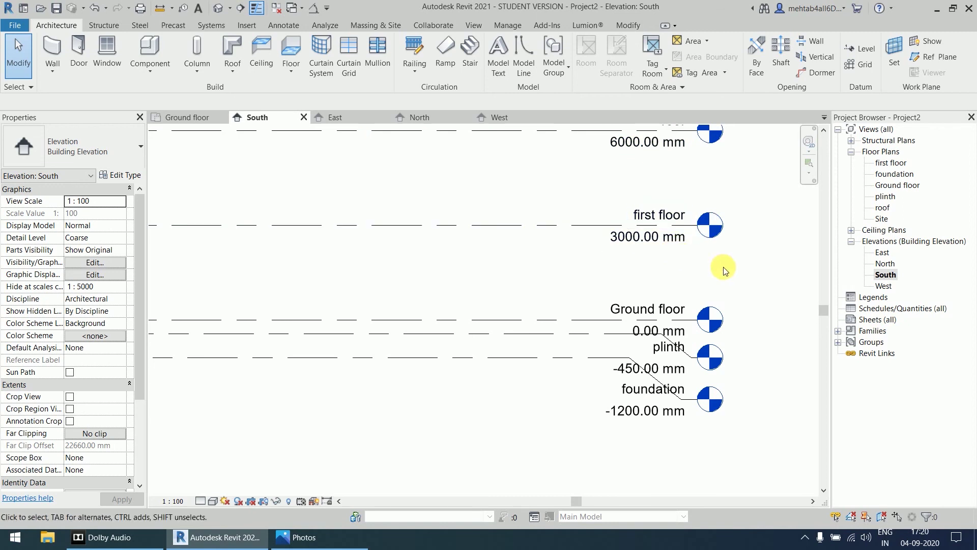
pyautogui.scroll(-4, 725, 270)
pyautogui.moveTo(747, 292); pyautogui.dragTo(743, 304, button='middle')
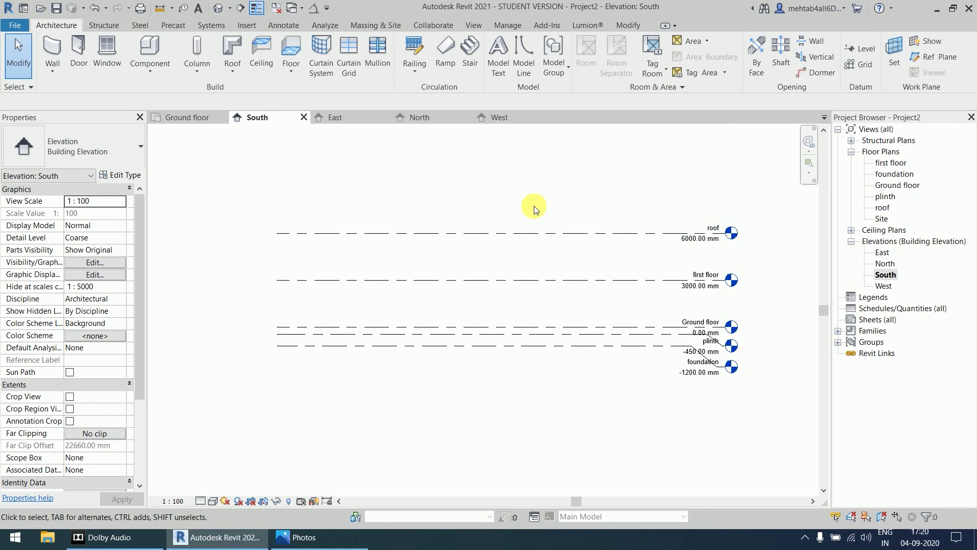
# Draw a new level line about 3500 mm above the roof level, aligned with the ends of the existing levels
pyautogui.press('l')
pyautogui.press('l')
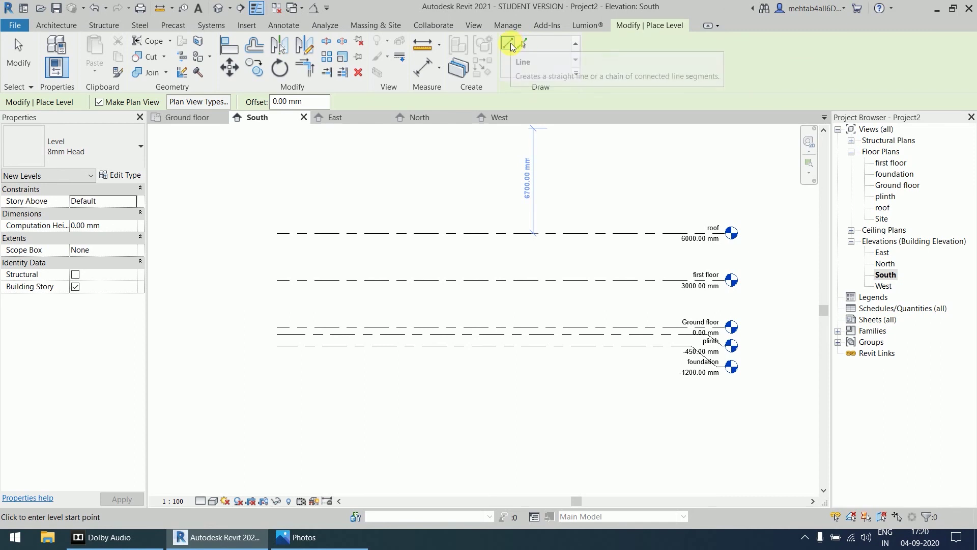
pyautogui.click(278, 178)
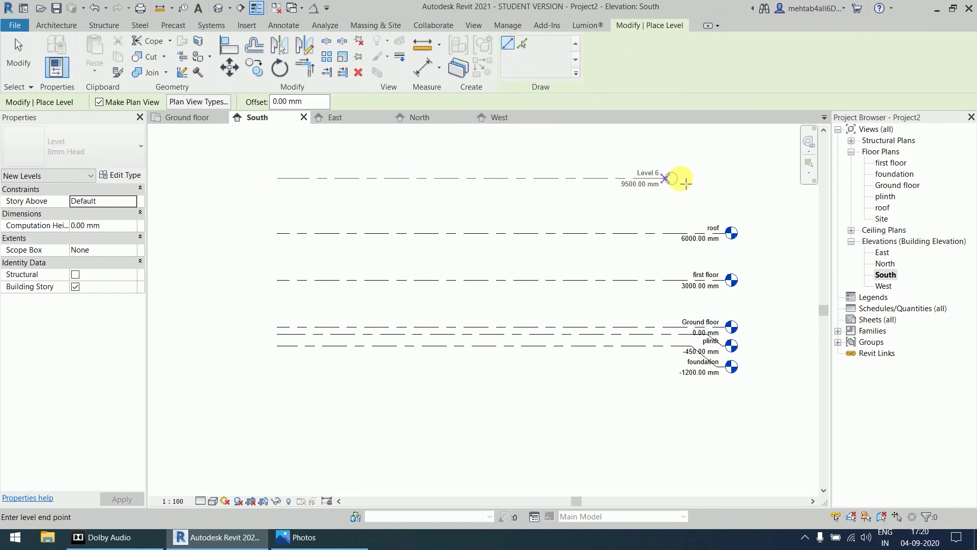
pyautogui.click(716, 180)
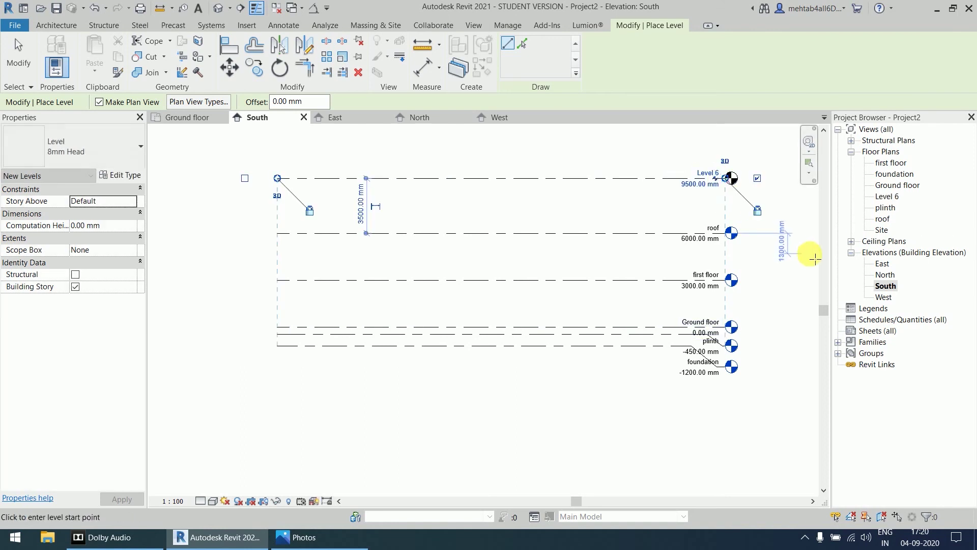
# Create another level 3500 mm above the topmost one, using the Level tool's Pick Lines option with a 3500 mm offset
pyautogui.click(522, 44)
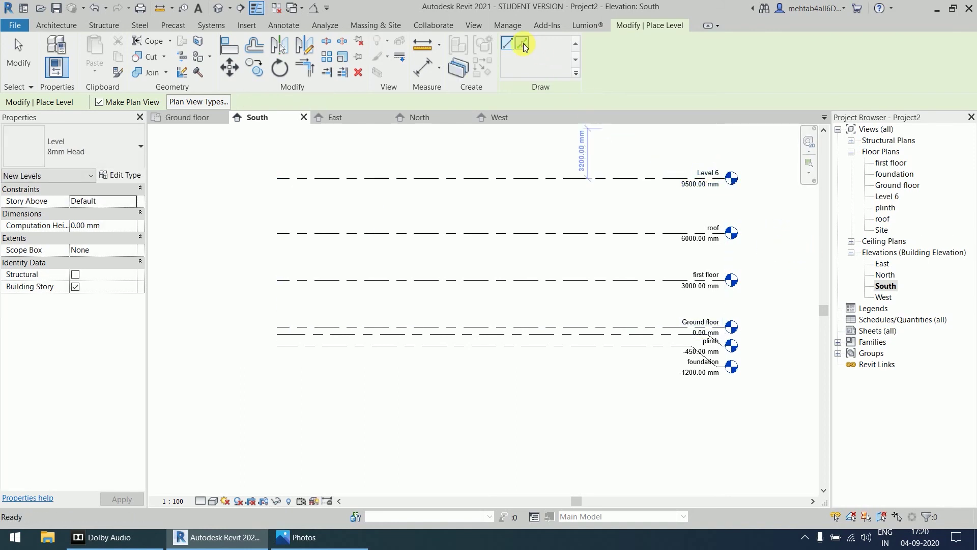
pyautogui.moveTo(311, 102); pyautogui.dragTo(268, 103)
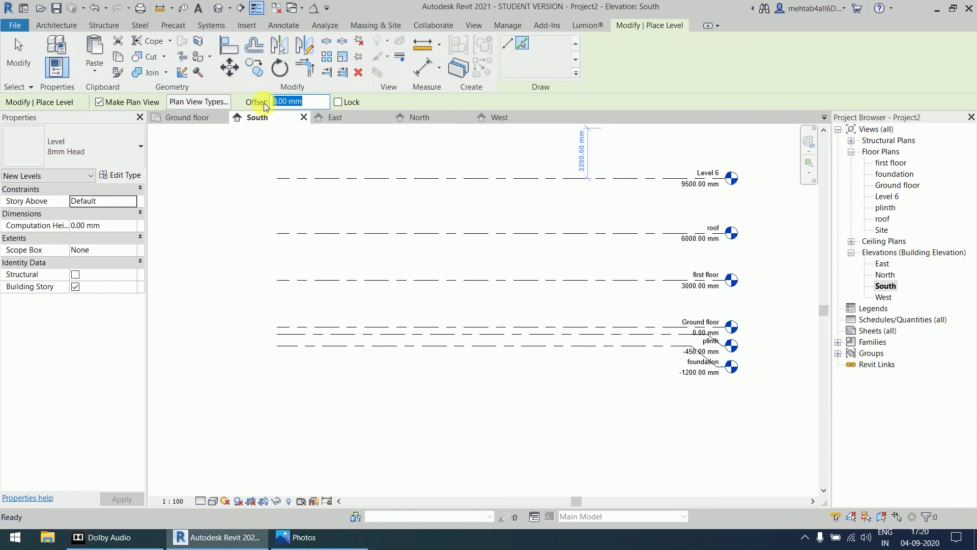
pyautogui.write('3500')
pyautogui.press('Return')
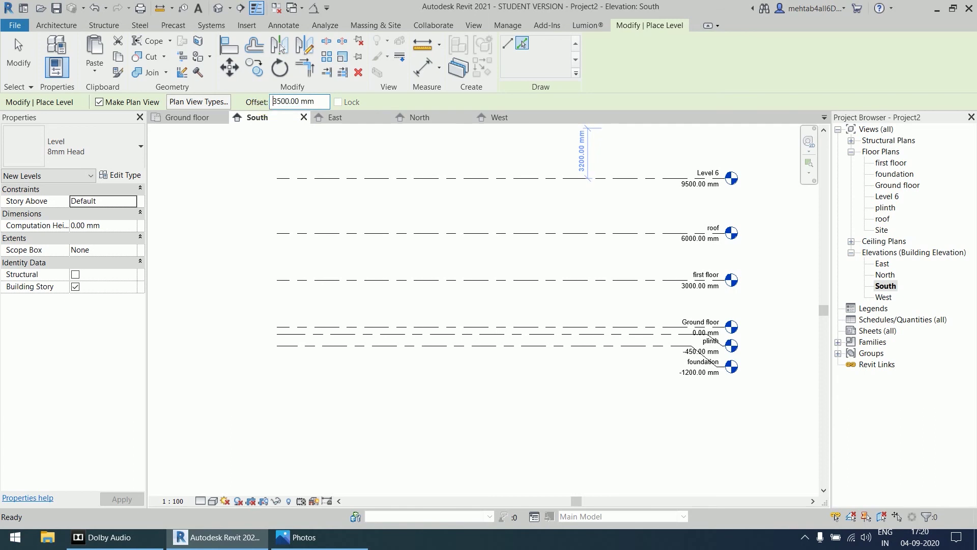
pyautogui.moveTo(340, 222); pyautogui.dragTo(342, 342, button='middle')
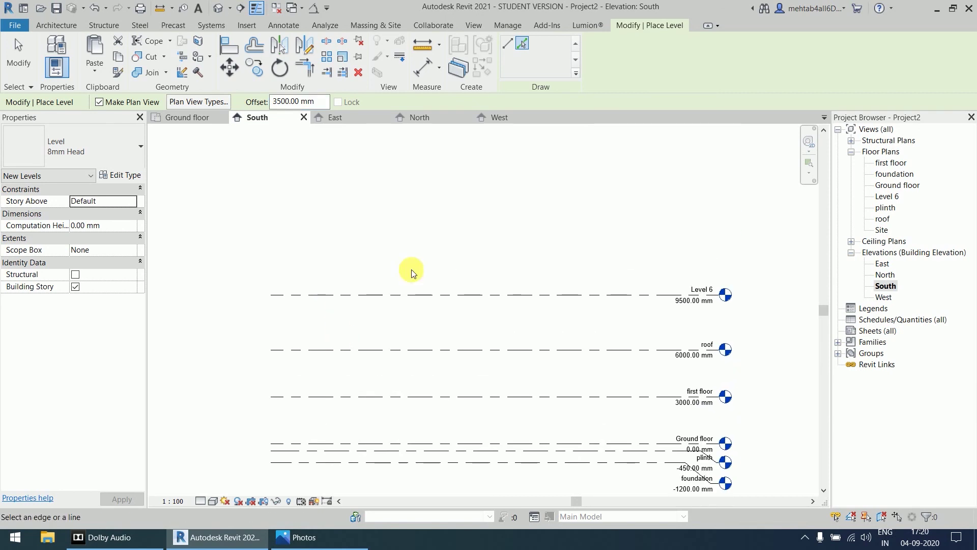
pyautogui.click(420, 294)
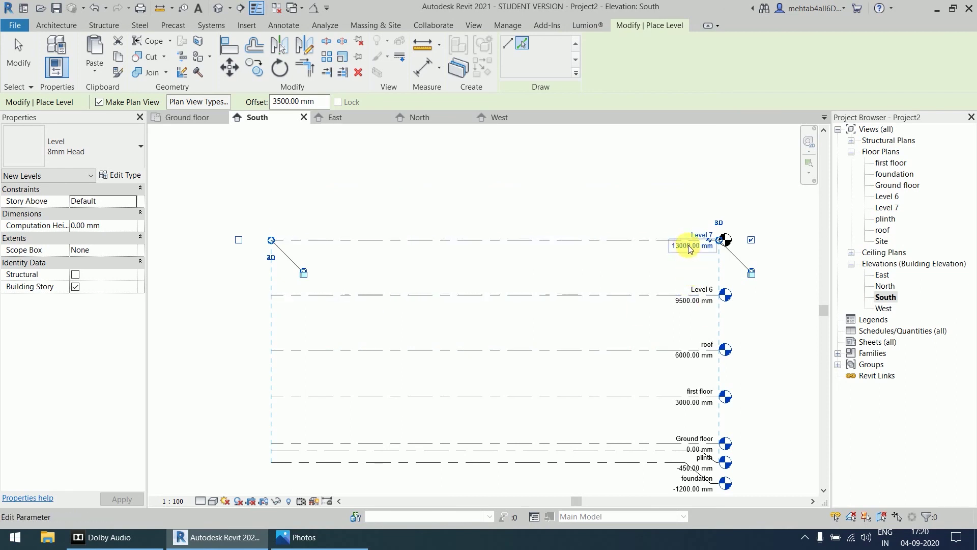
# Create a level 1500 mm below the topmost one by picking its line with a 1500 mm offset, and end the Level command
pyautogui.doubleClick(306, 101)
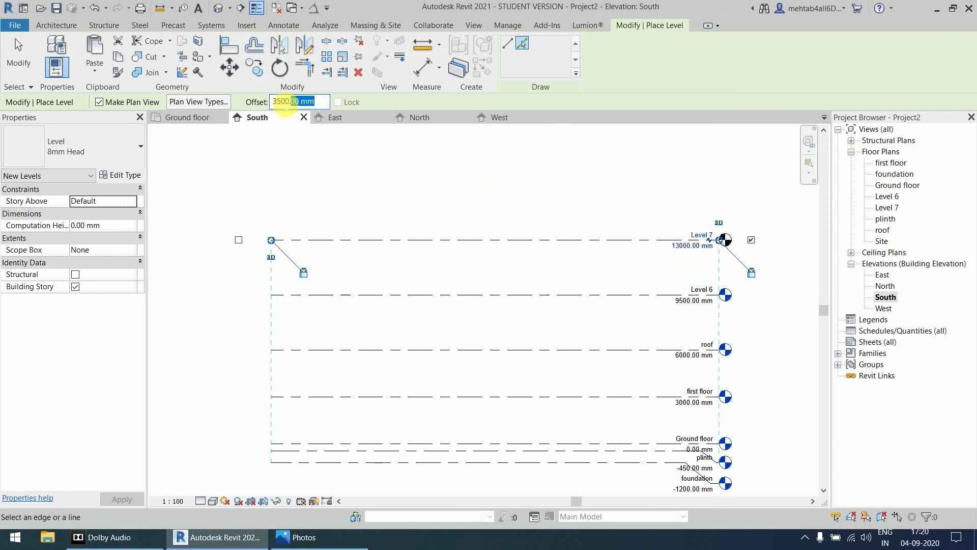
pyautogui.write('1')
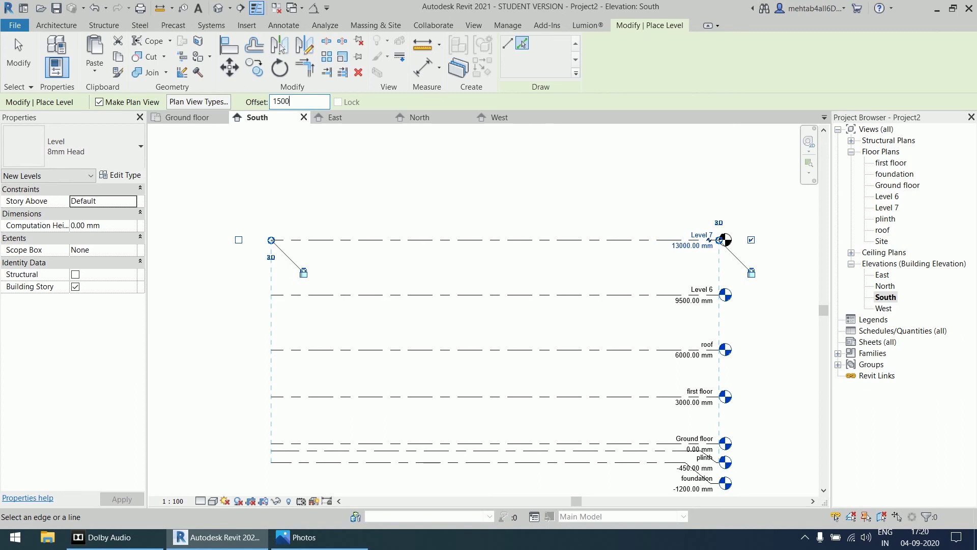
pyautogui.click(500, 241)
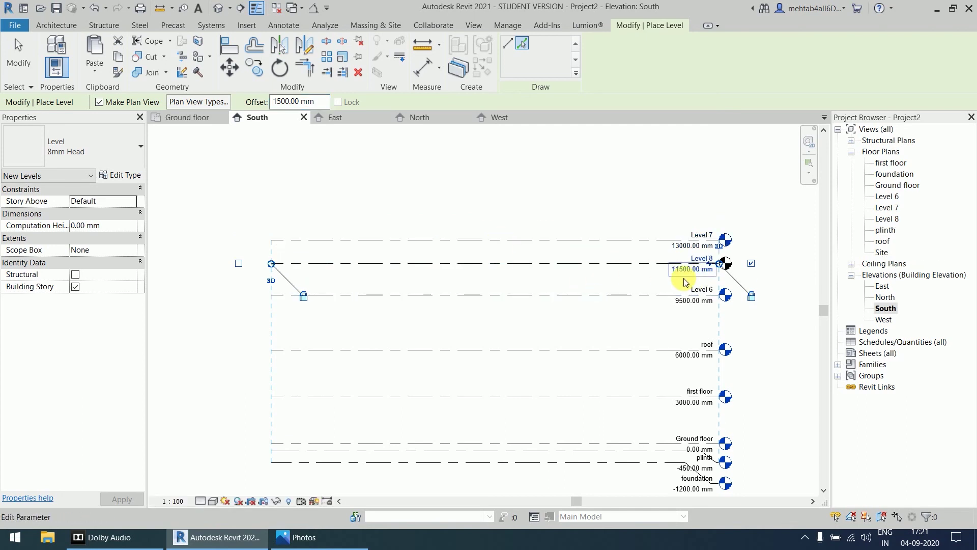
pyautogui.press('Escape')
pyautogui.press('Escape')
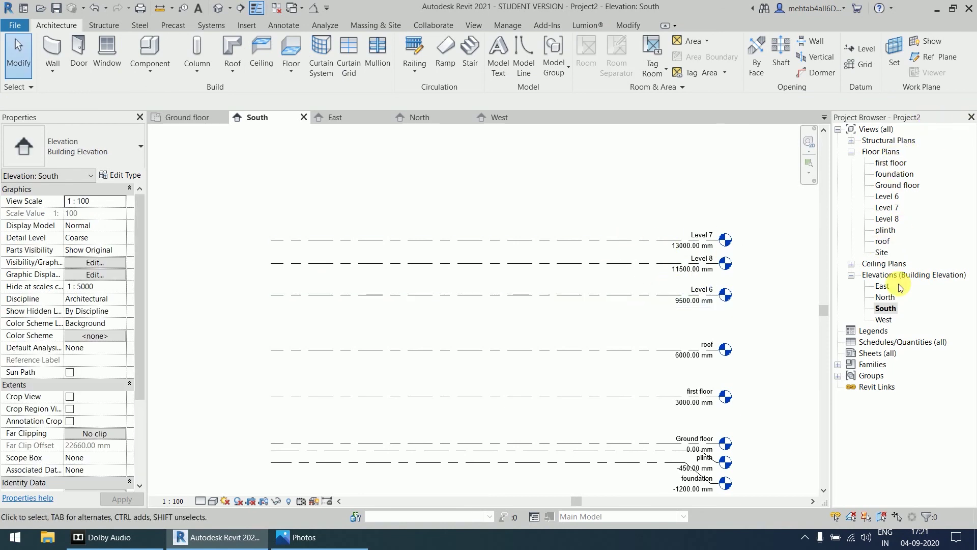
# Delete the three extra levels above the roof together with their associated views
pyautogui.moveTo(768, 198); pyautogui.dragTo(552, 334)
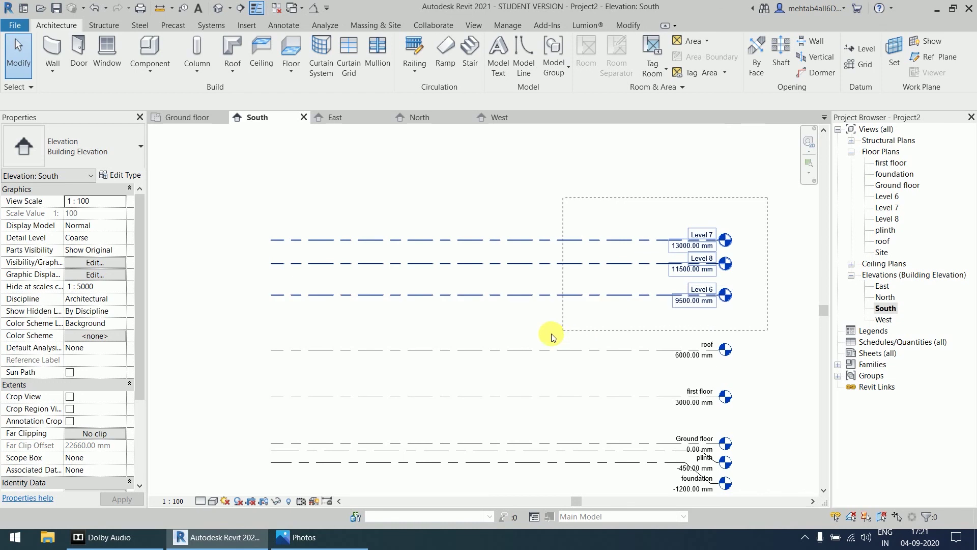
pyautogui.moveTo(484, 322); pyautogui.dragTo(484, 322)
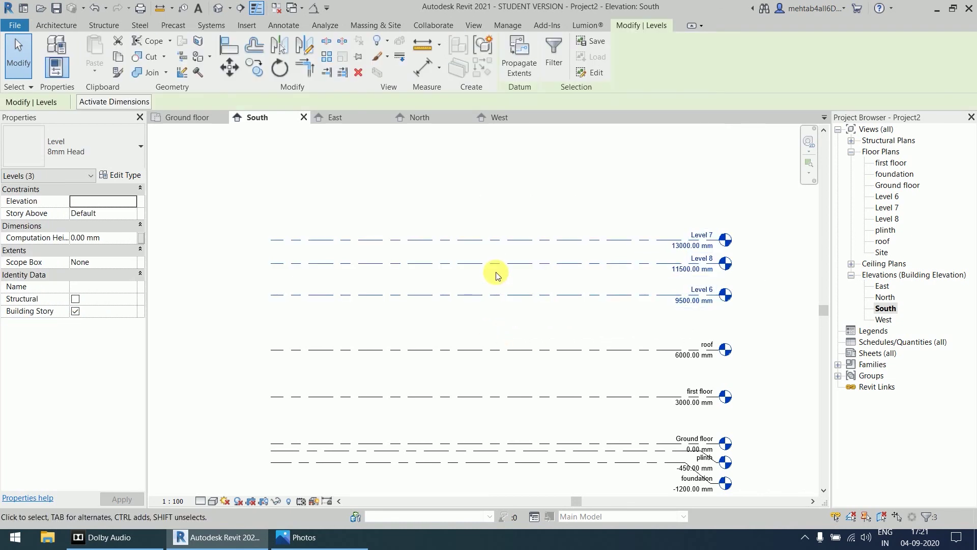
pyautogui.press('Delete')
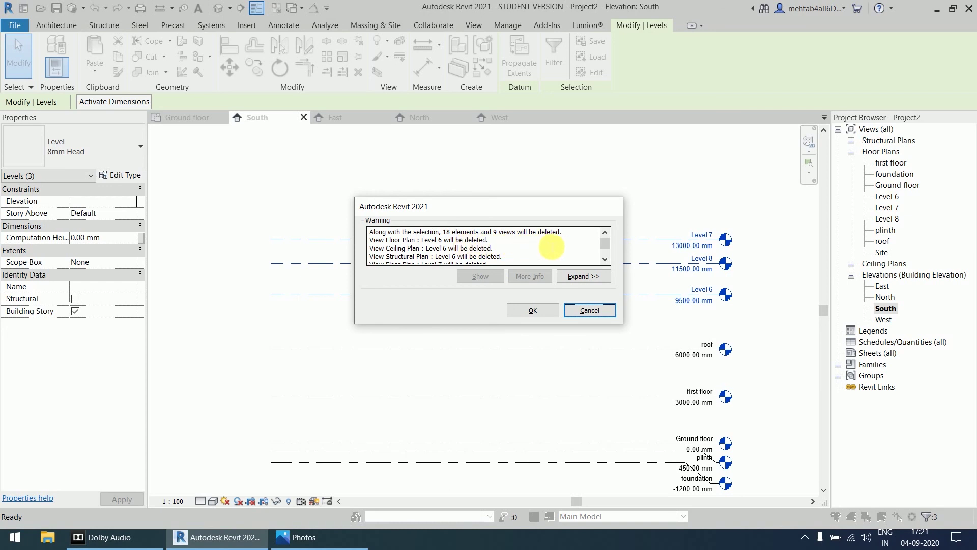
pyautogui.click(528, 311)
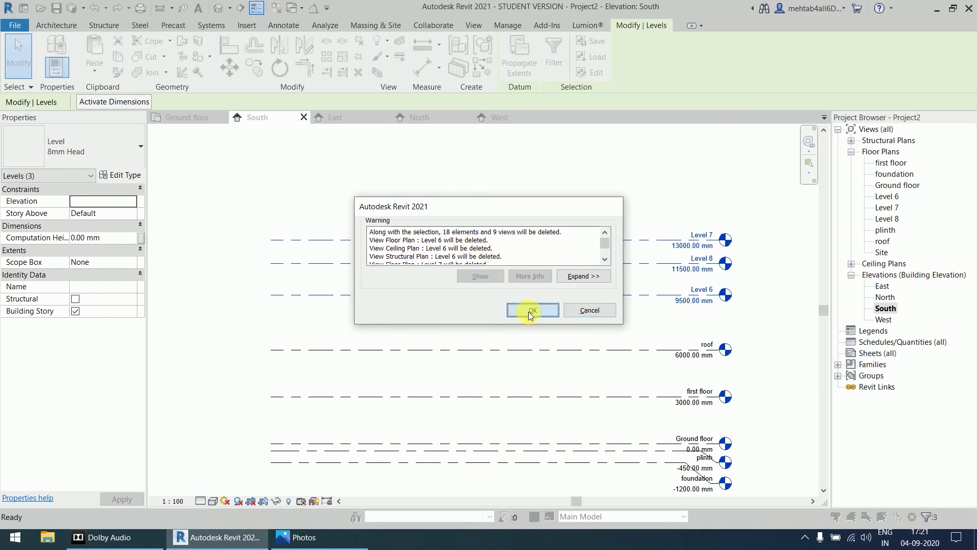
pyautogui.scroll(4, 621, 243)
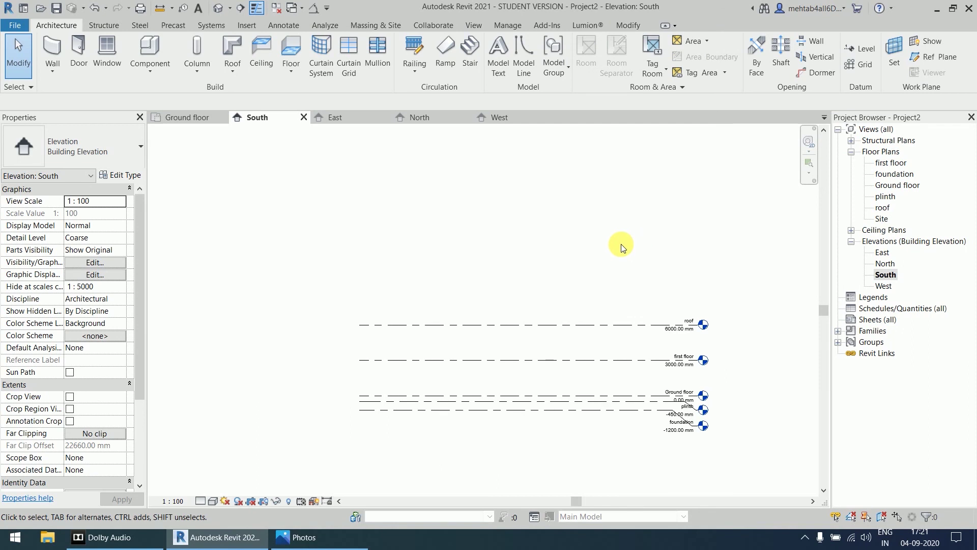
pyautogui.scroll(-2, 595, 239)
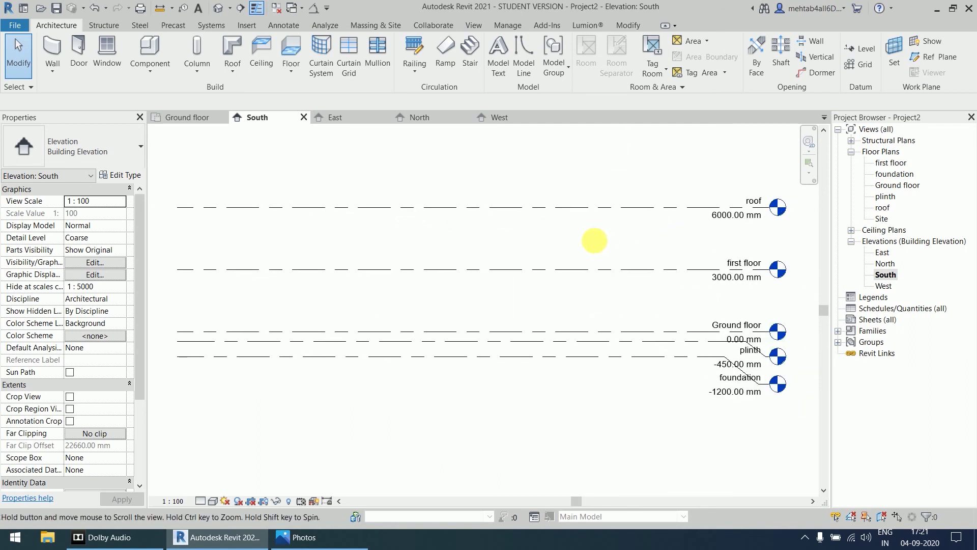